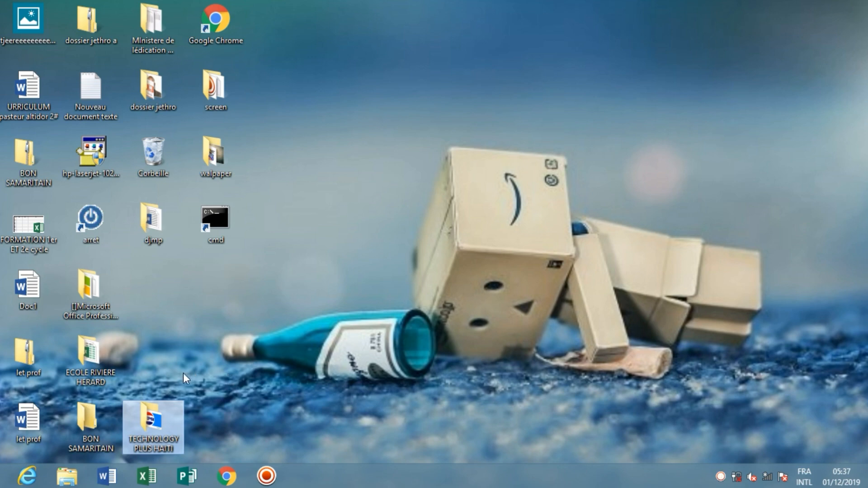
- View the reference logo image 6-min-7 in the desktop folder TECHNOLOGY PLUS HAITI, and close the image and the folder
double_click(161, 419)
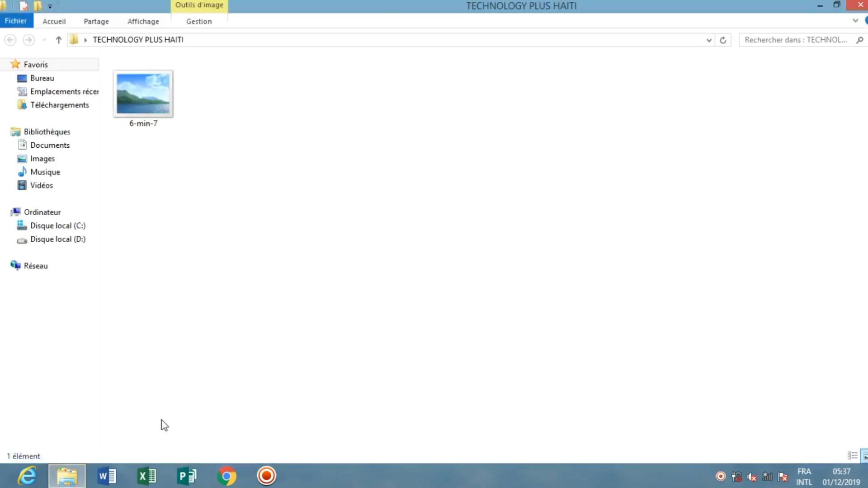
click(141, 127)
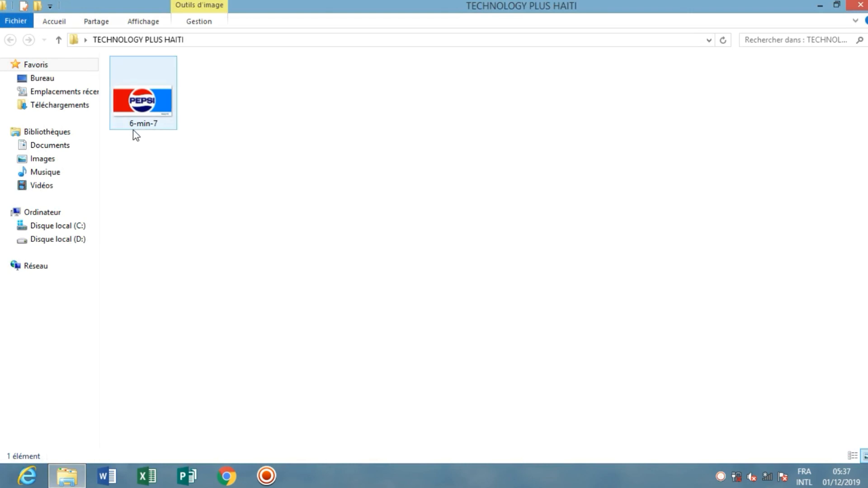
click(105, 147)
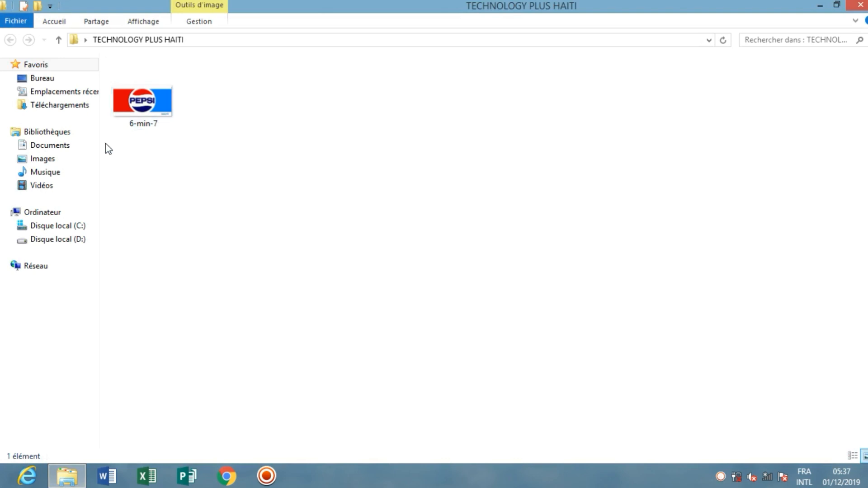
double_click(151, 101)
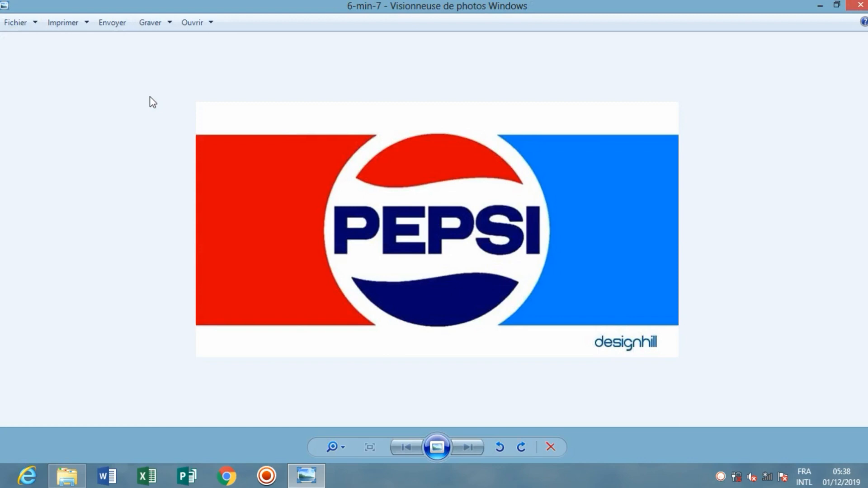
click(860, 5)
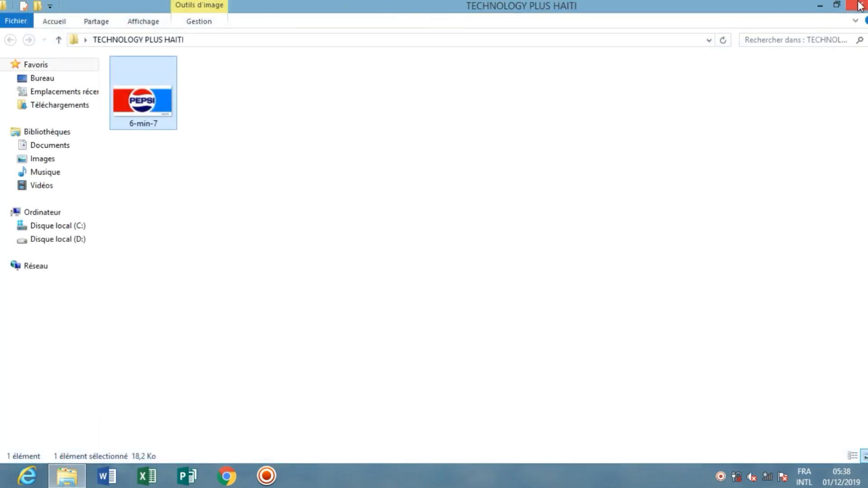
click(850, 5)
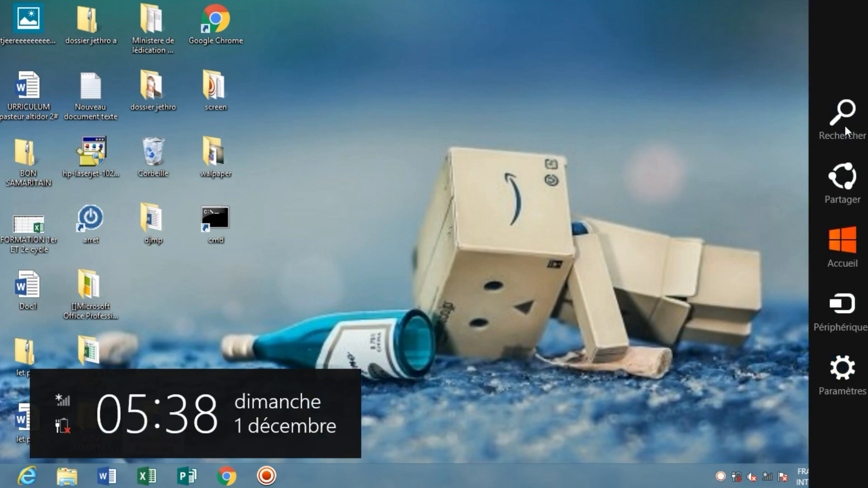
- Search the installed applications for Word 2013, launch it and create a blank document
click(844, 126)
text(WOR)
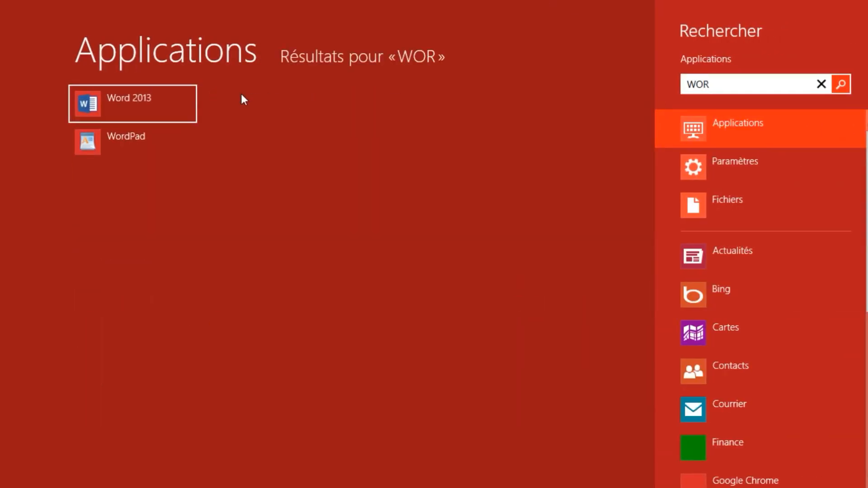
click(178, 104)
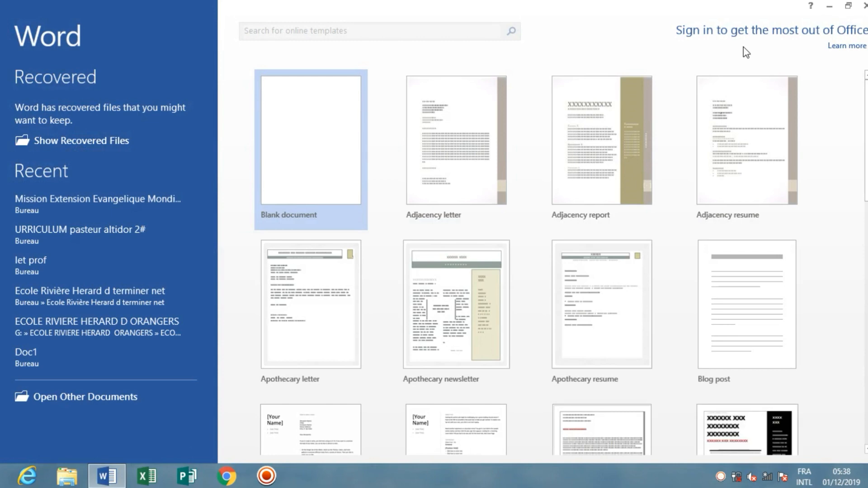
click(326, 126)
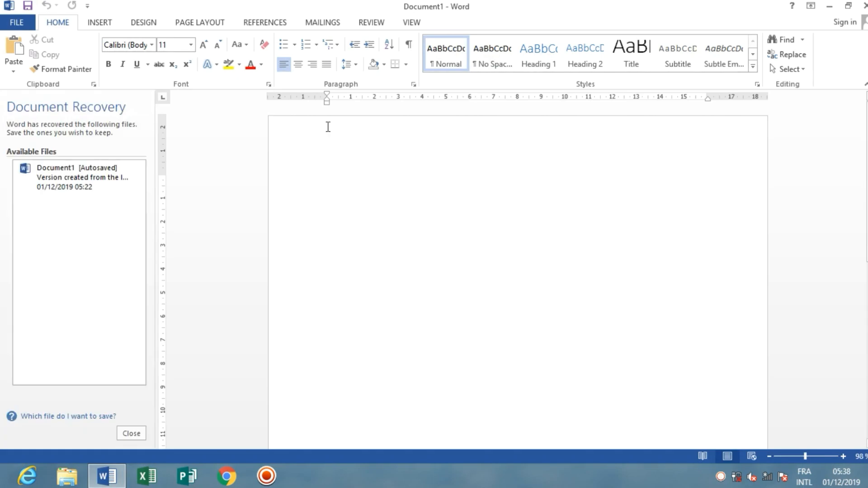
- Close the document recovery list, choosing to view the recovered files the next time Word starts
click(120, 433)
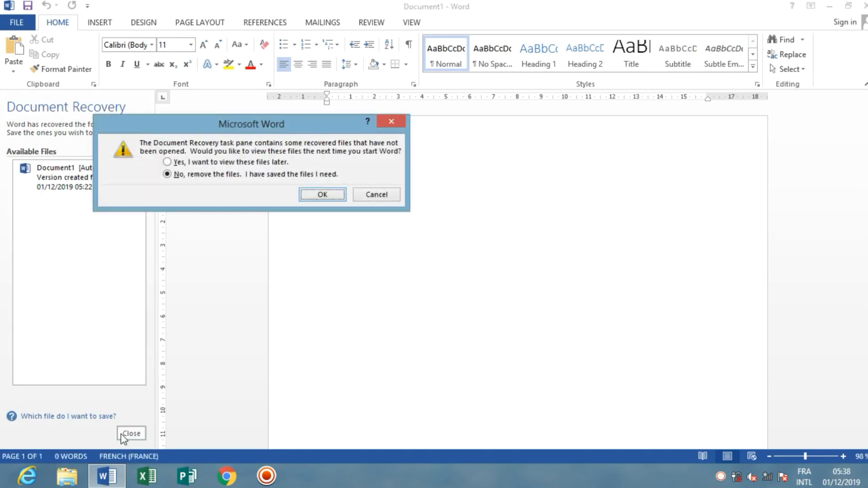
click(202, 162)
click(319, 197)
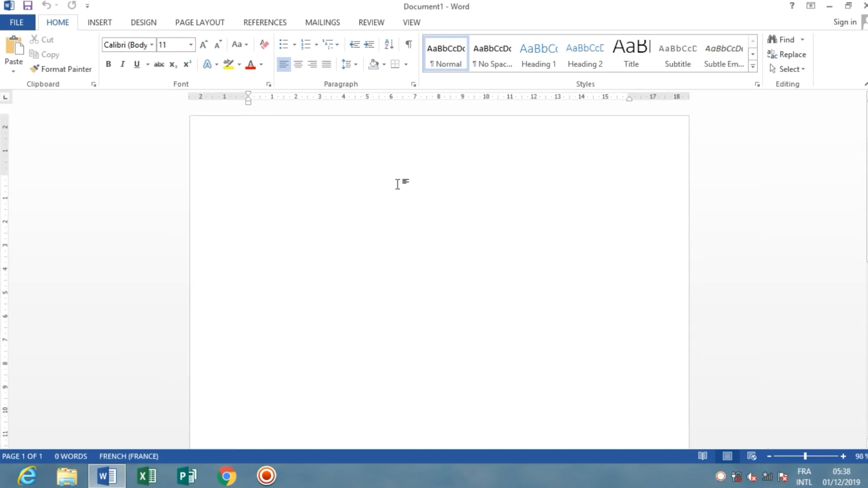
- Set the blank document's page orientation to Landscape
click(183, 24)
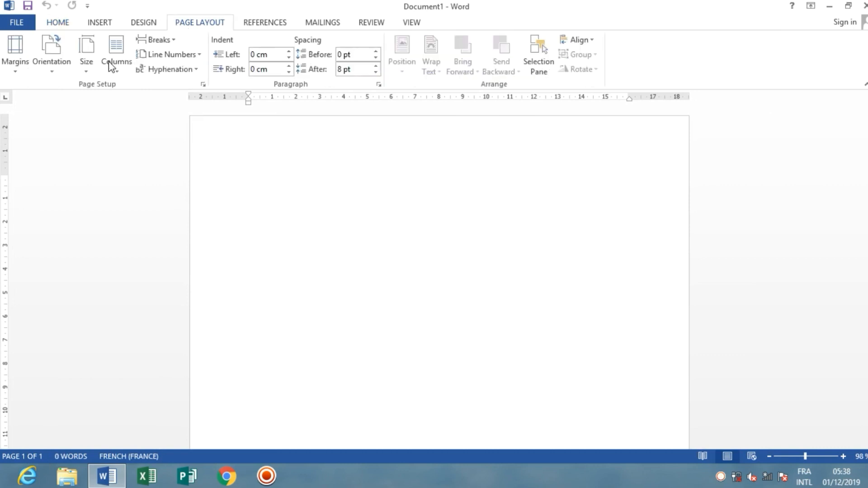
click(45, 53)
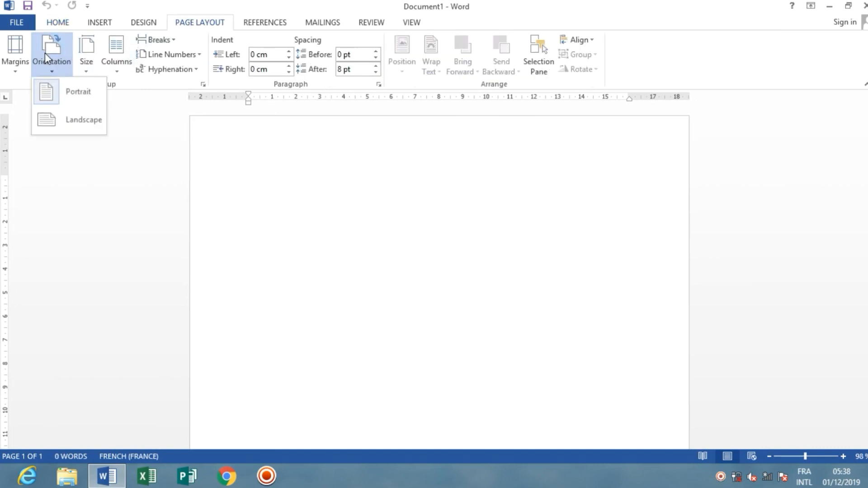
click(70, 126)
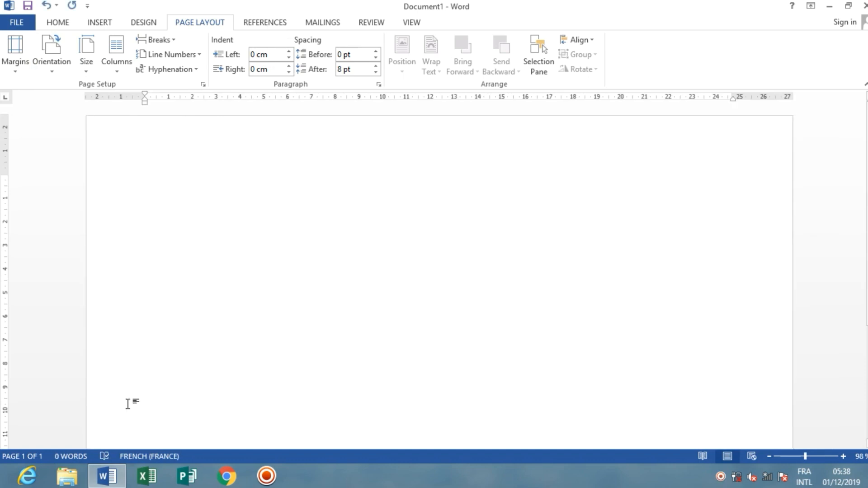
- Minimize Word and open 6-min-7 from the TECHNOLOGY PLUS HAITI folder with Visionneuse de photos Windows
click(828, 6)
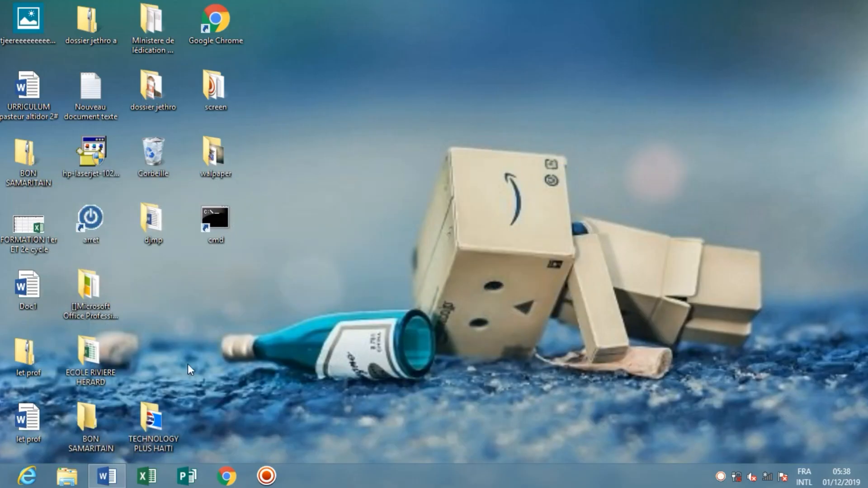
double_click(152, 422)
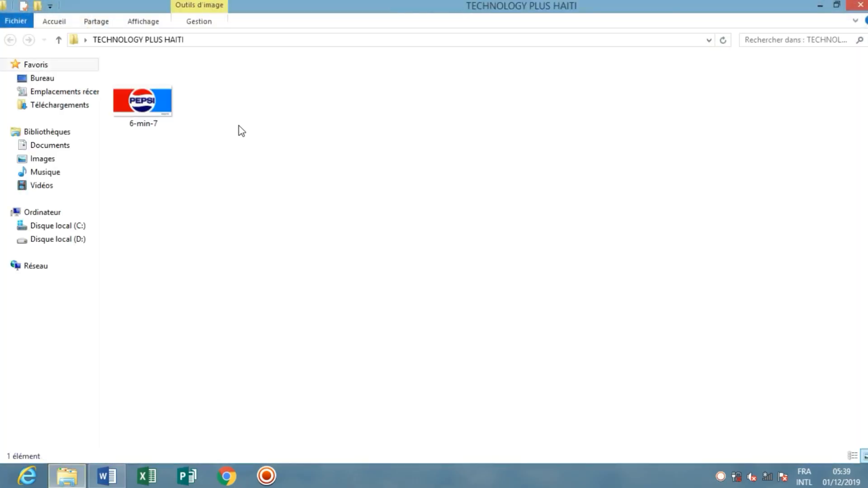
right_click(149, 105)
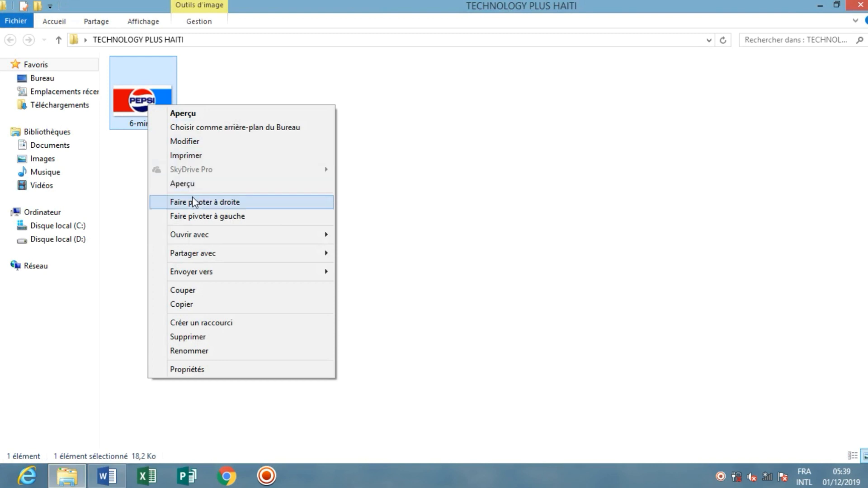
mouse_move(207, 240)
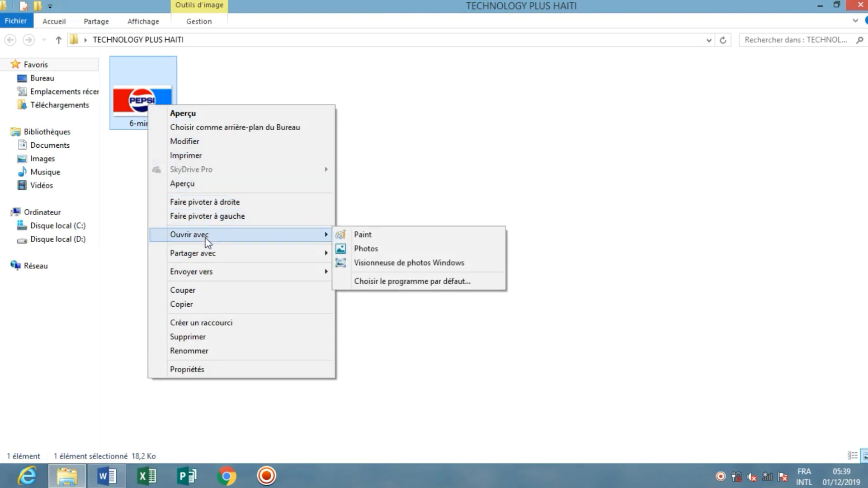
click(373, 266)
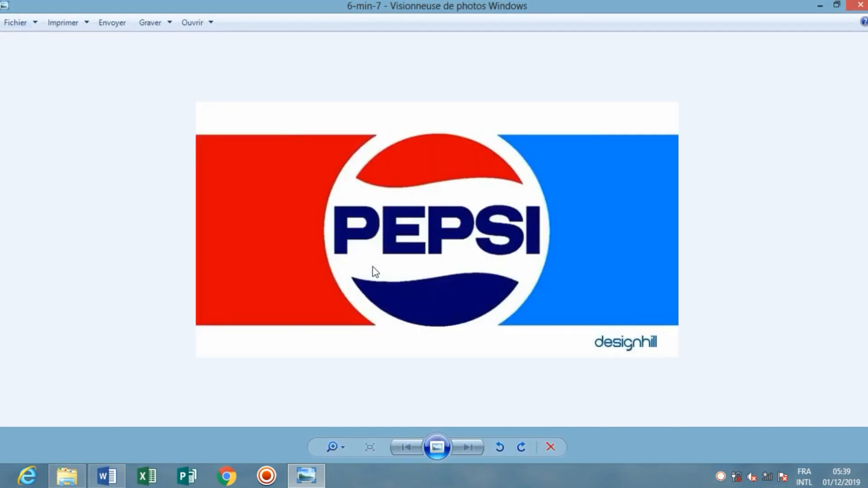
- Switch back to Word and draw a rectangle about 24.05 cm wide and 9.02 cm high across the page
click(116, 478)
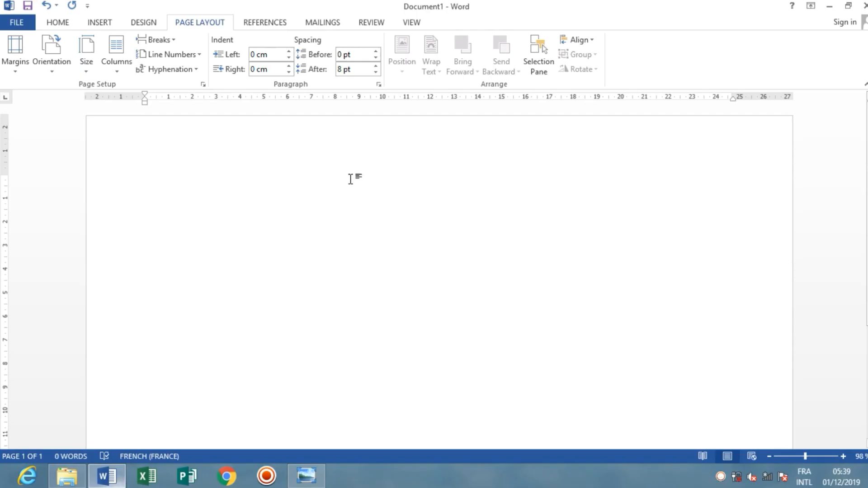
click(97, 23)
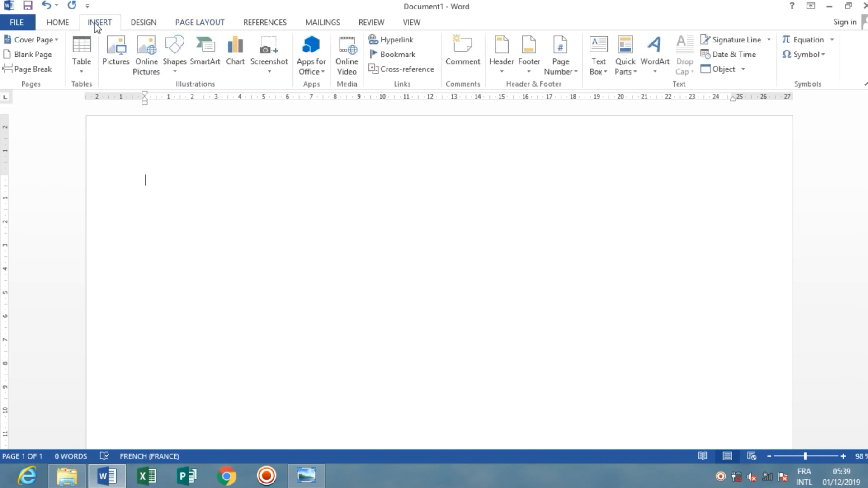
click(174, 45)
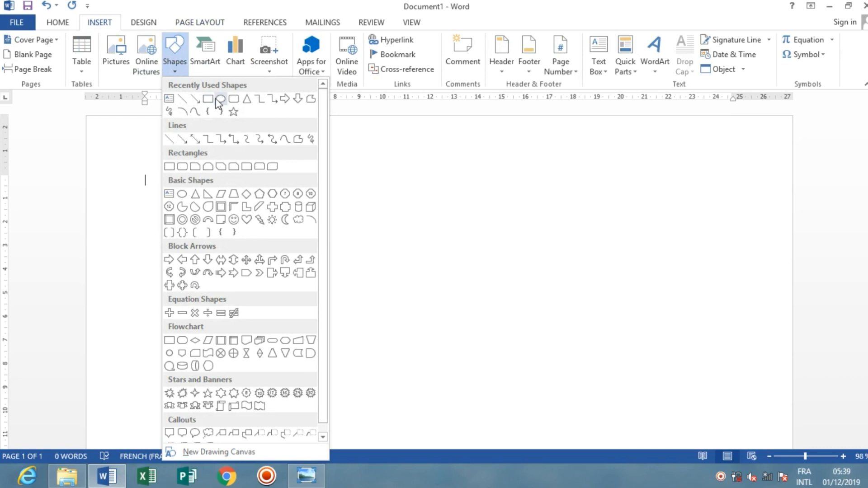
click(210, 102)
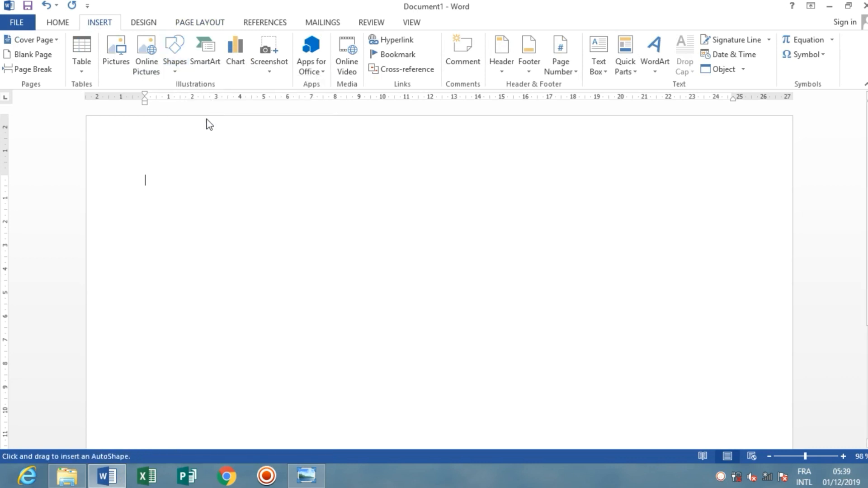
mouse_move(156, 202)
mouse_down()
mouse_move(294, 399)
mouse_move(452, 382)
mouse_move(649, 399)
mouse_move(693, 434)
mouse_move(709, 328)
mouse_move(725, 298)
mouse_move(785, 276)
mouse_up()
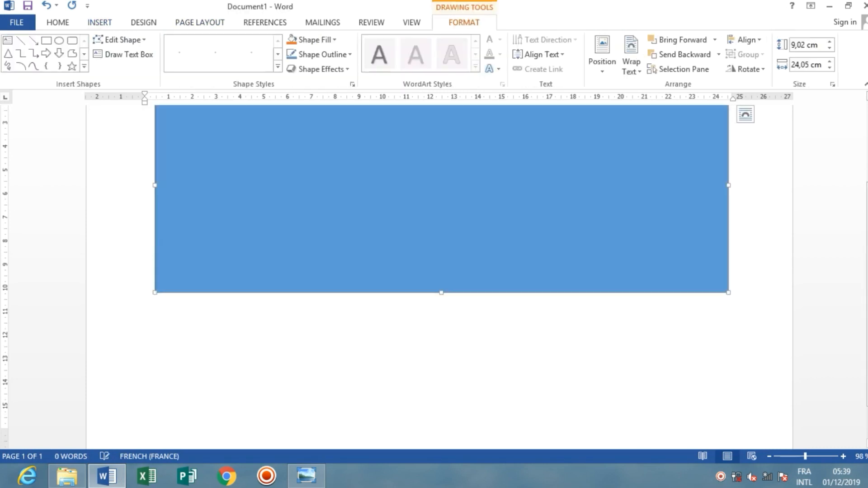
- Apply a linear gradient fill to the rectangle using the detailed gradient settings
click(326, 43)
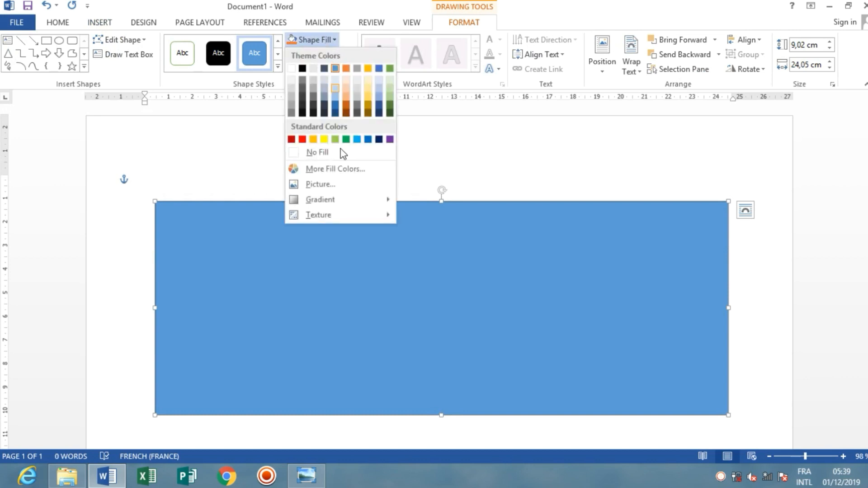
mouse_move(343, 199)
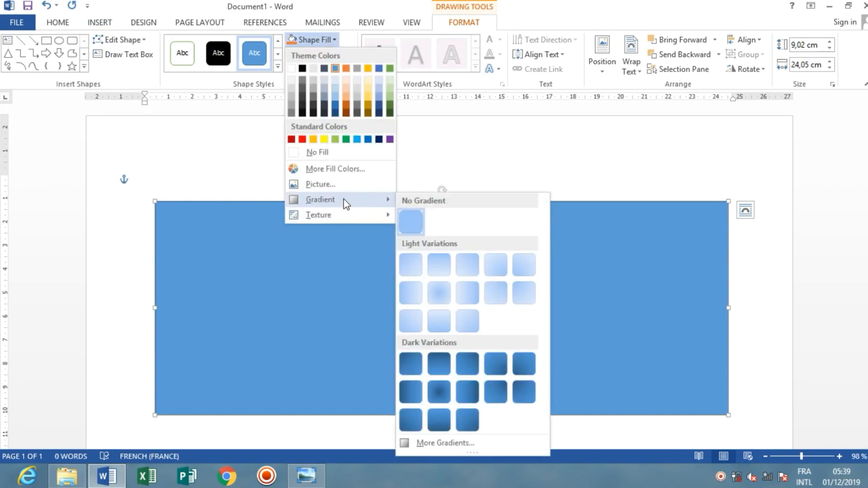
click(460, 443)
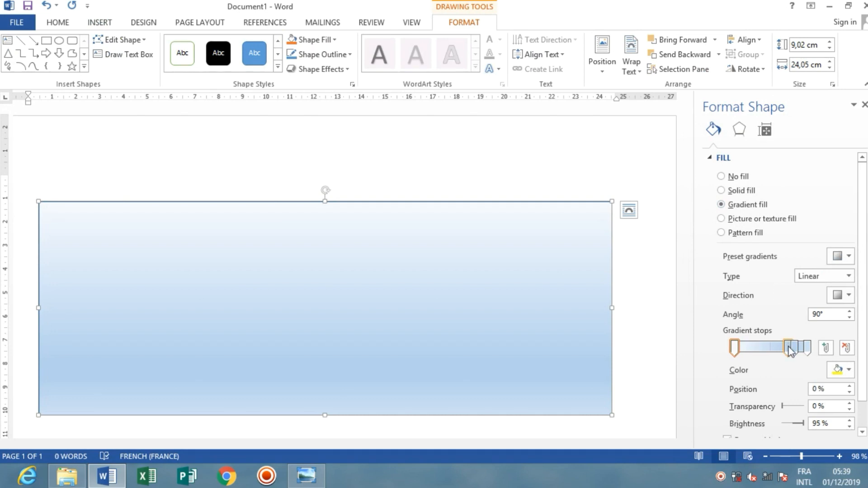
- Remove the two middle gradient stops at 74% and 83% from the rectangle's fill
click(788, 348)
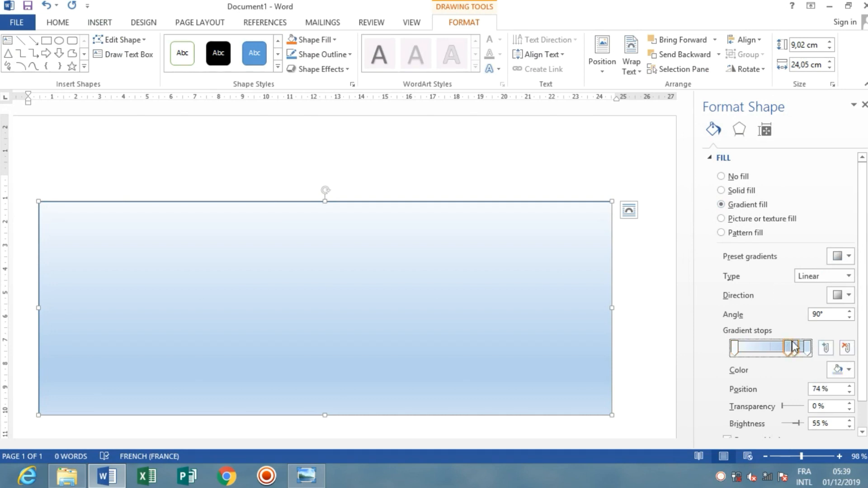
click(845, 347)
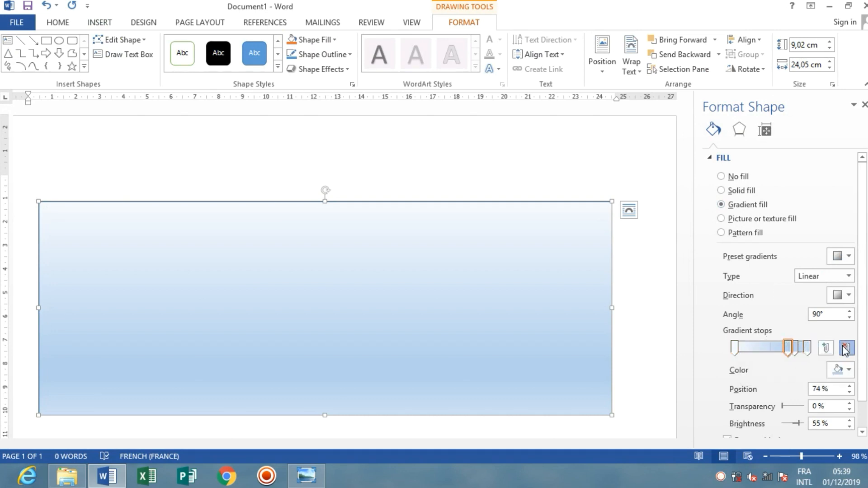
click(792, 348)
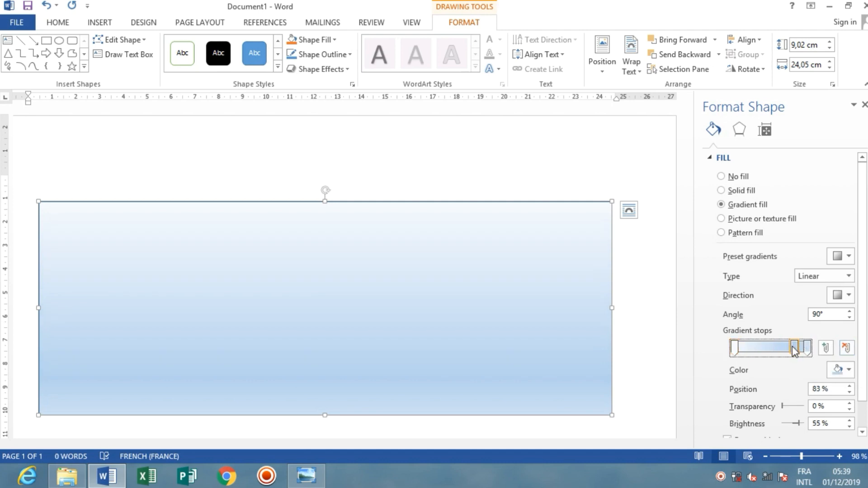
click(846, 347)
click(846, 347)
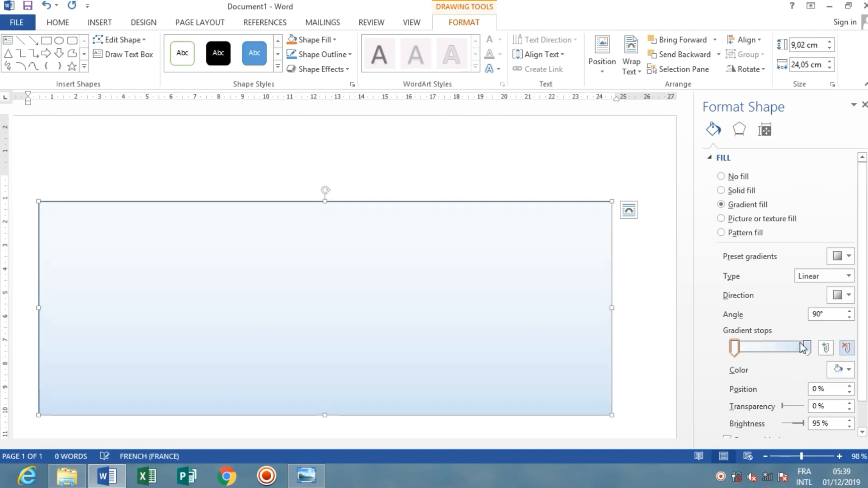
- Set the colour of the rectangle's first gradient stop, at 0%, to standard red
click(735, 349)
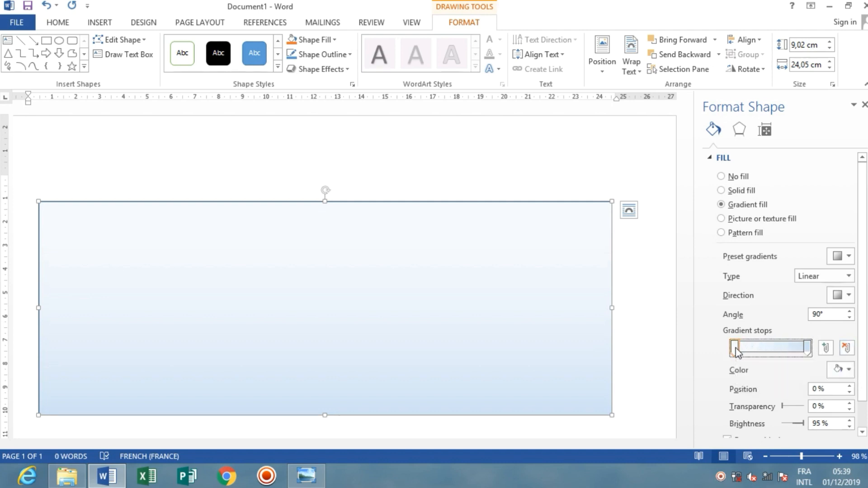
click(838, 369)
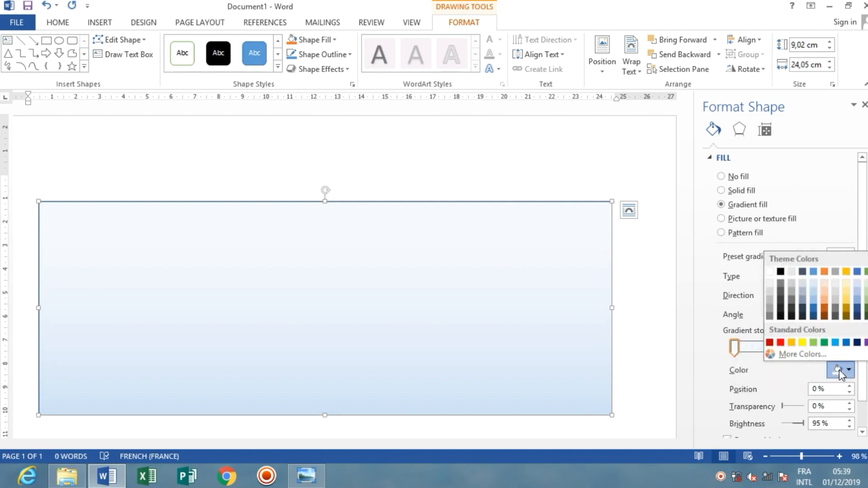
click(780, 342)
- Set the colour of the rectangle's last gradient stop, at 100%, to standard light blue
click(807, 348)
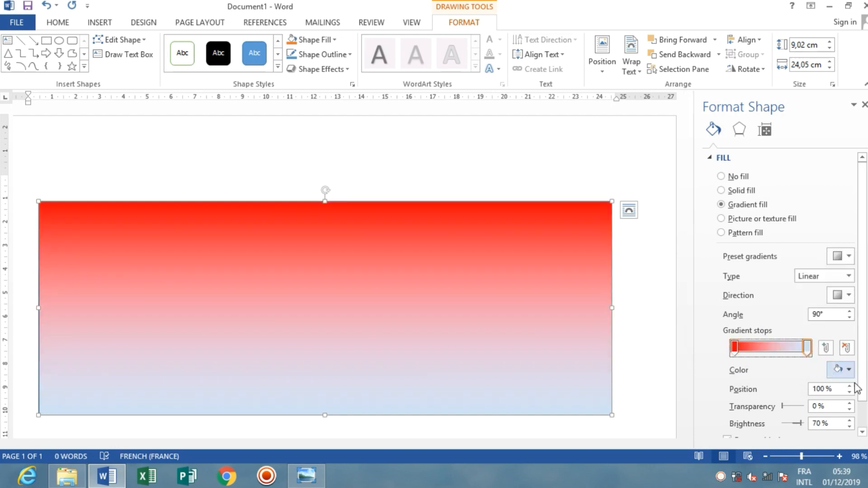
click(848, 369)
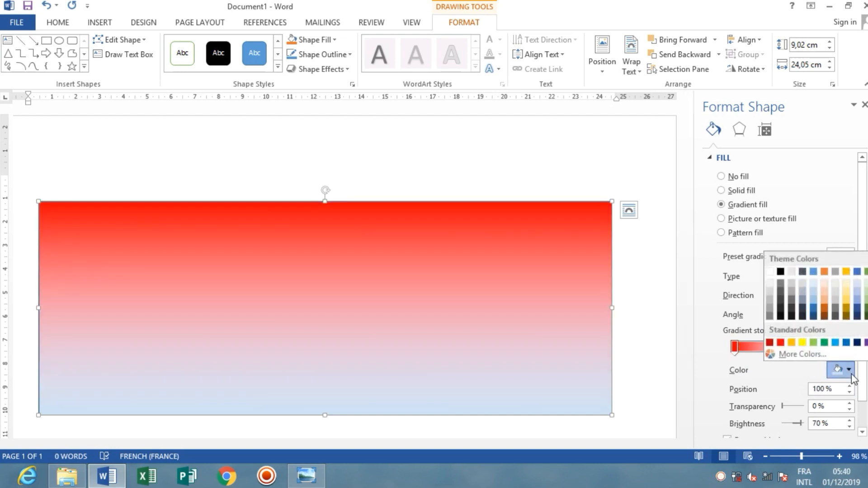
click(835, 342)
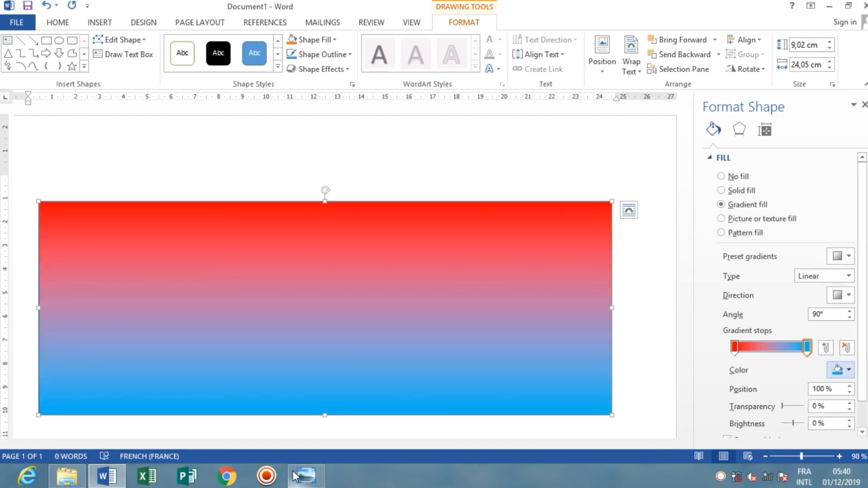
- Change the gradient direction to linear at 0° so red runs into blue from left to right, checking it against the reference logo
click(322, 484)
click(324, 484)
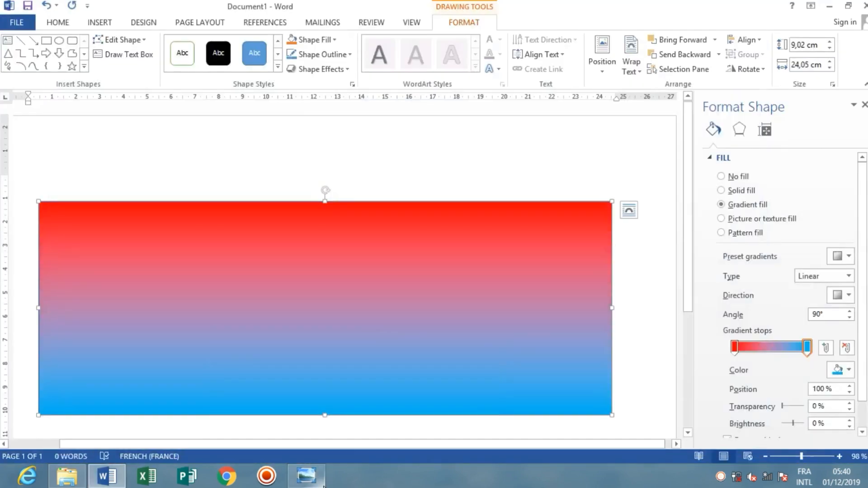
click(847, 296)
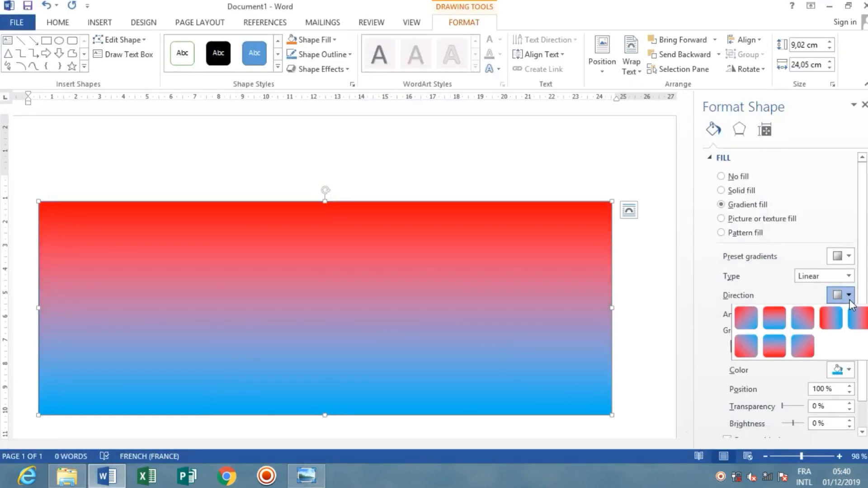
click(852, 317)
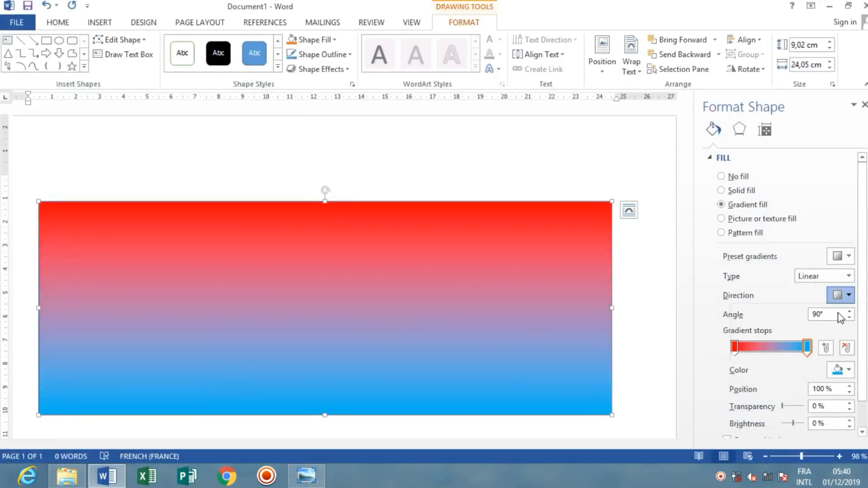
click(311, 477)
click(311, 477)
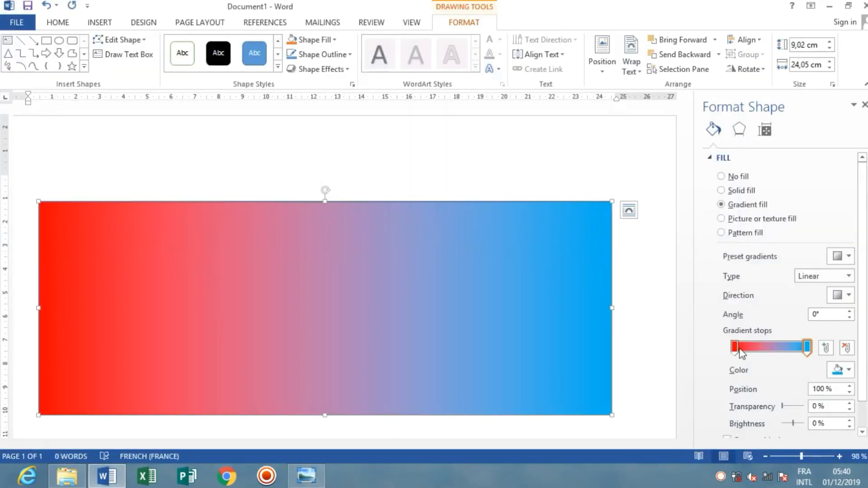
- Bring the red and blue gradient stops together at the middle, with the blue stop at 50%, and close the shape formatting settings
drag(735, 349, 774, 355)
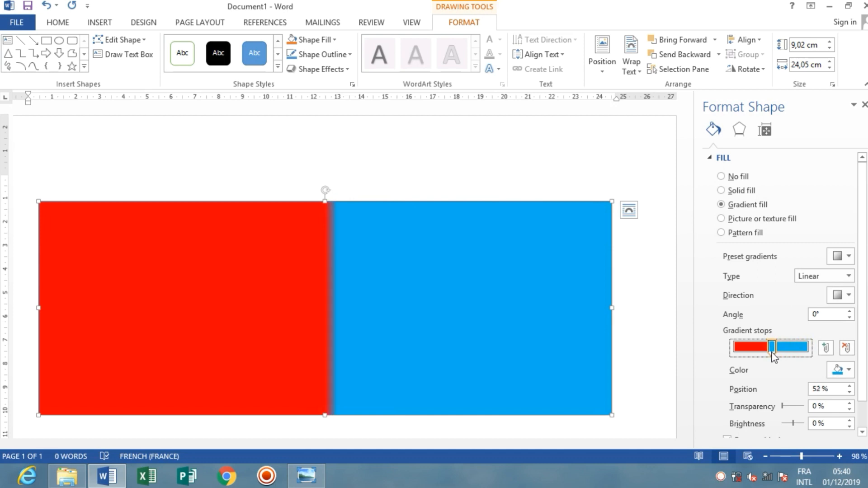
click(850, 385)
click(849, 385)
click(849, 391)
click(850, 392)
click(849, 391)
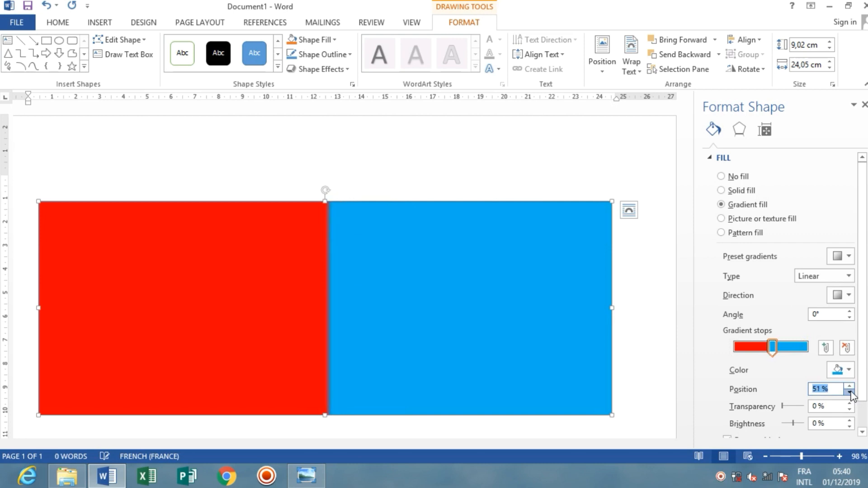
click(850, 391)
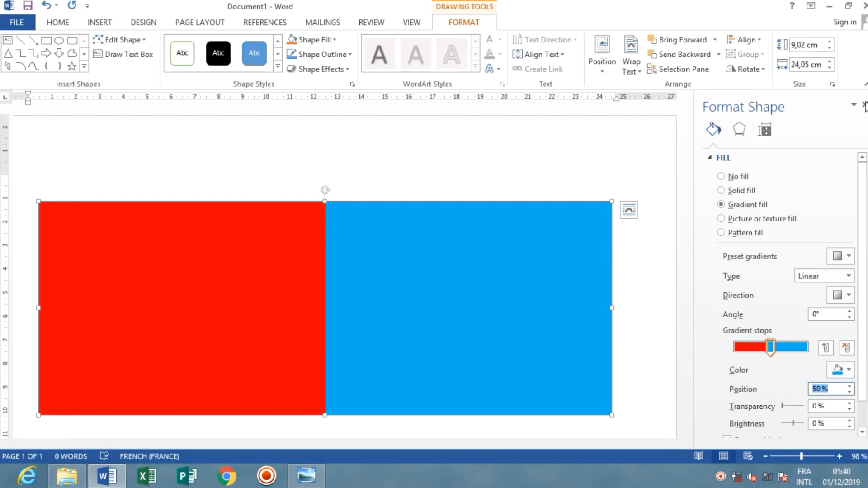
click(864, 106)
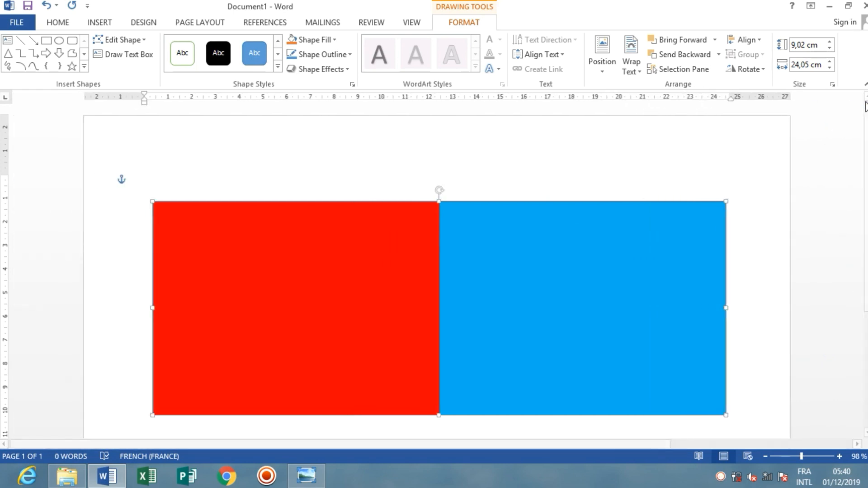
- Compare the rectangle with the reference logo, remove its outline and deselect it
click(306, 475)
click(306, 475)
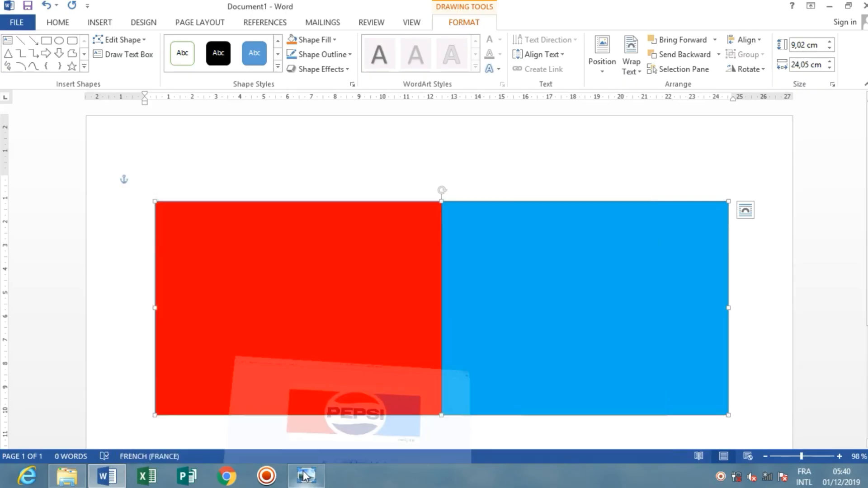
click(306, 476)
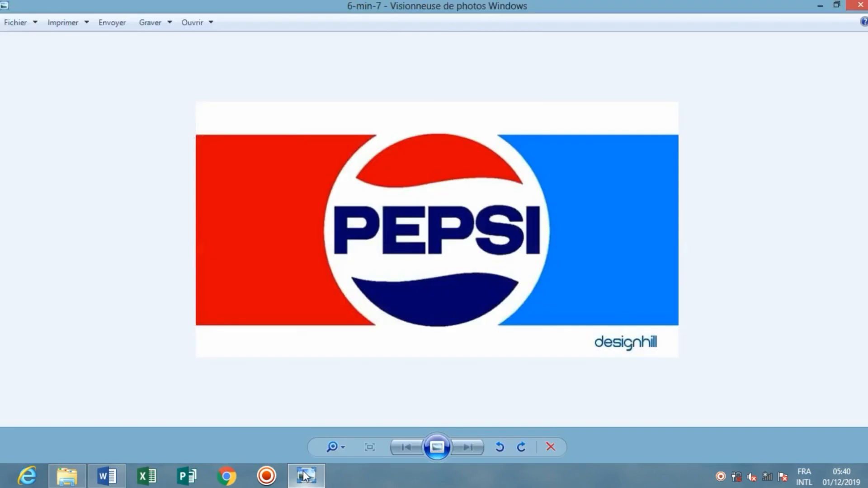
click(305, 476)
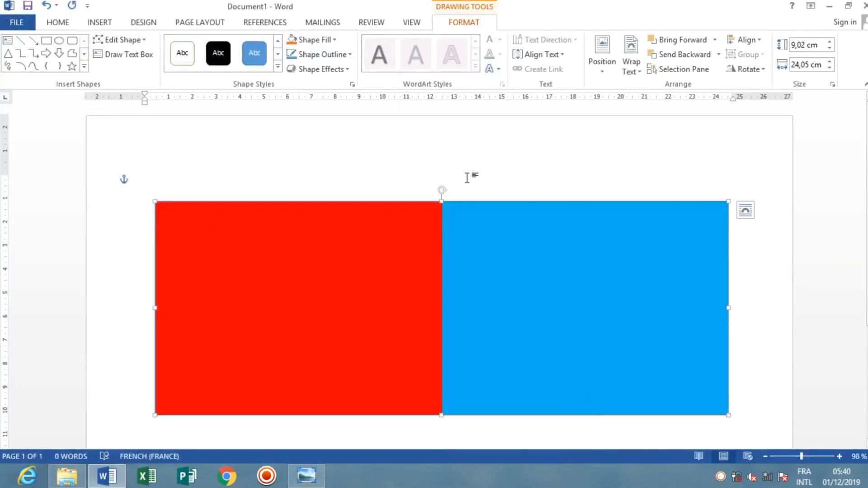
click(348, 55)
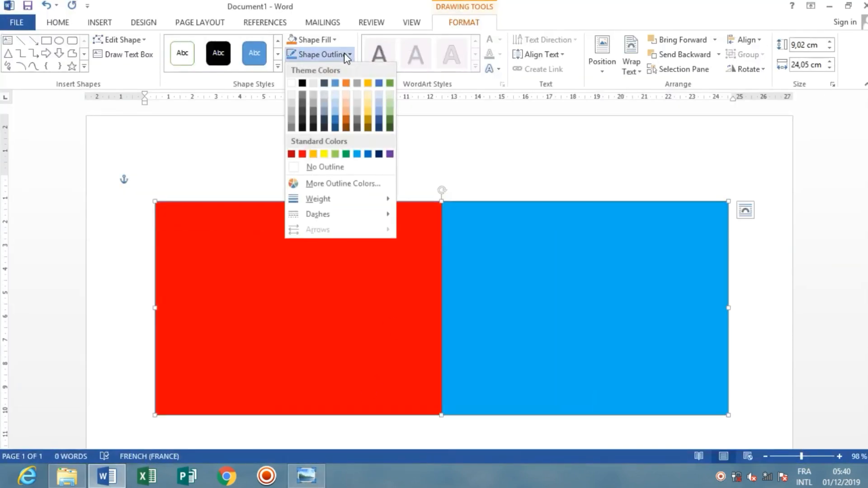
click(313, 166)
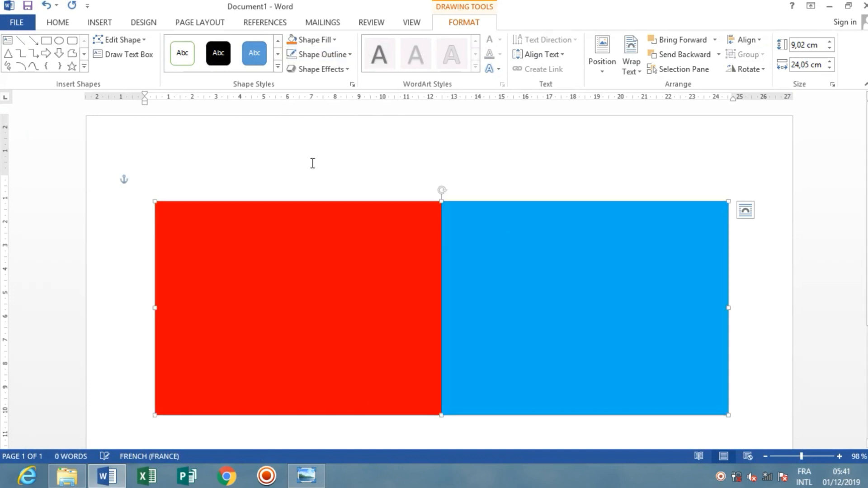
click(342, 163)
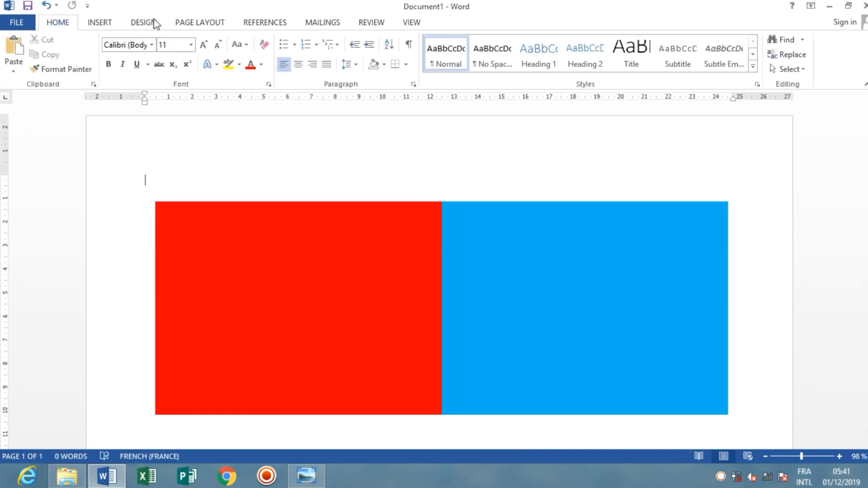
- Draw a circle about 9.59 cm wide and 9.46 cm high and centre it over the red and blue boundary
click(99, 22)
click(174, 48)
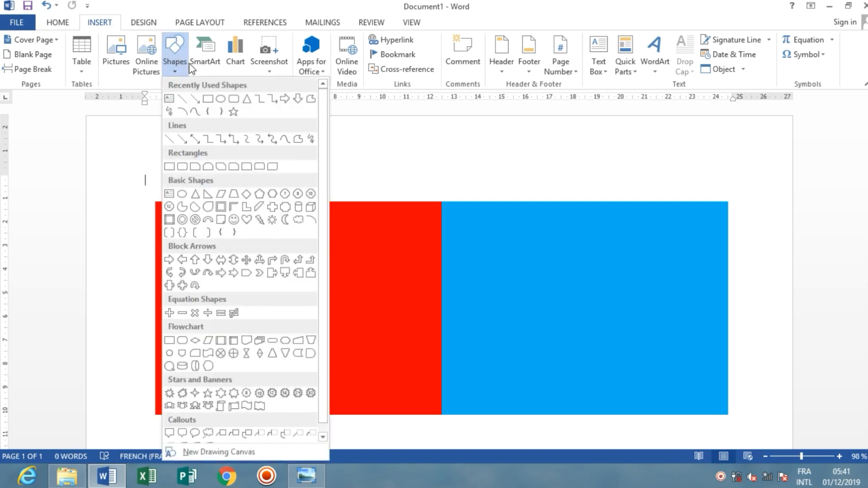
click(208, 99)
drag(354, 198, 583, 371)
drag(470, 255, 458, 253)
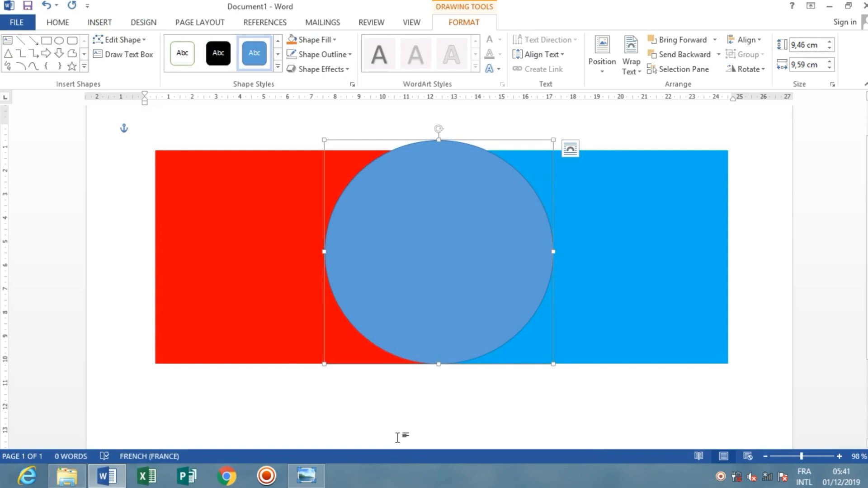
- Check the reference logo and enlarge the circle to about 9.94 cm wide and 10.19 cm high, extending past the rectangle's edges
click(319, 478)
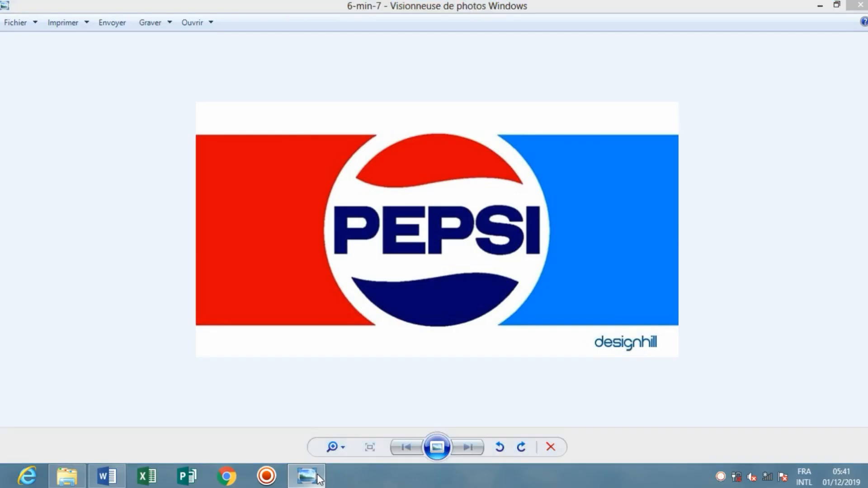
click(319, 478)
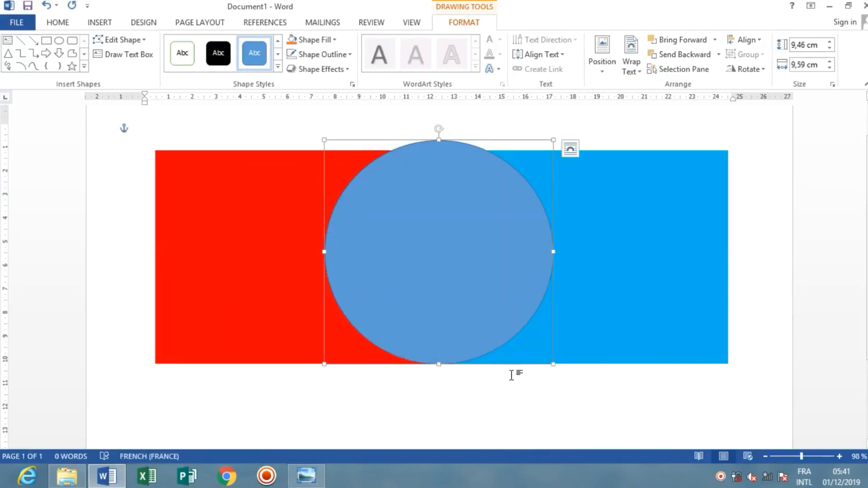
drag(553, 361, 562, 381)
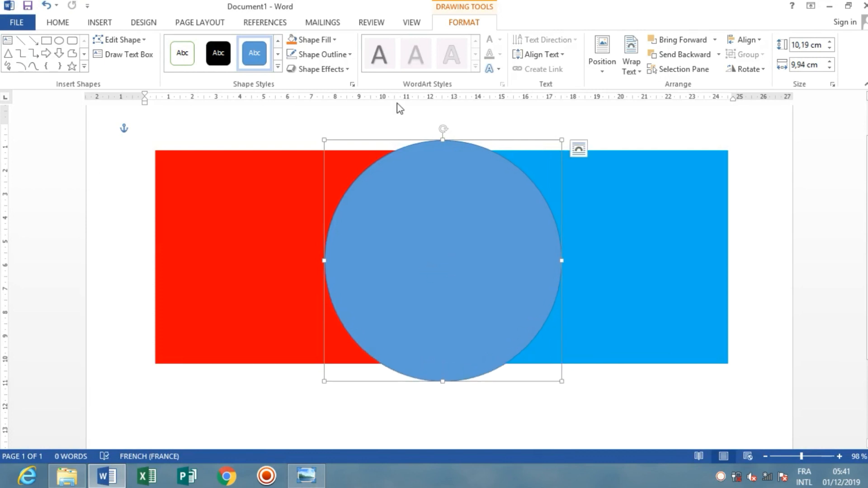
- Increase the circle's outline width to 10.25 pt in the detailed line settings
click(344, 54)
mouse_move(345, 202)
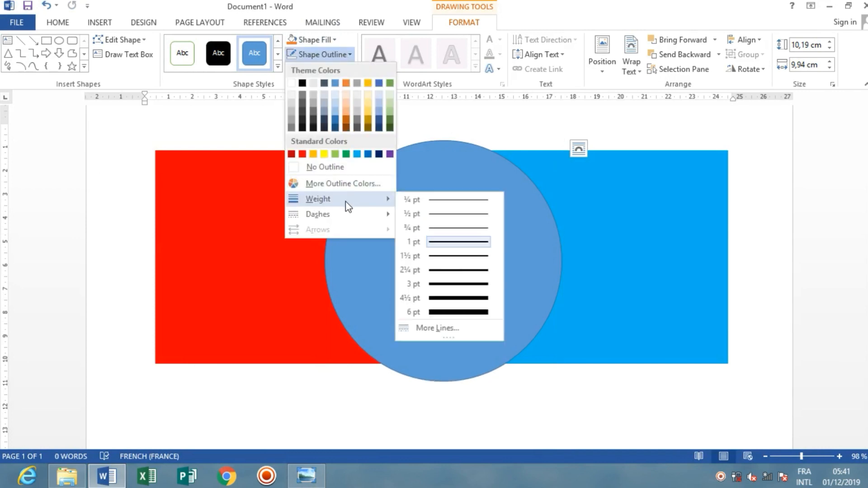
click(471, 324)
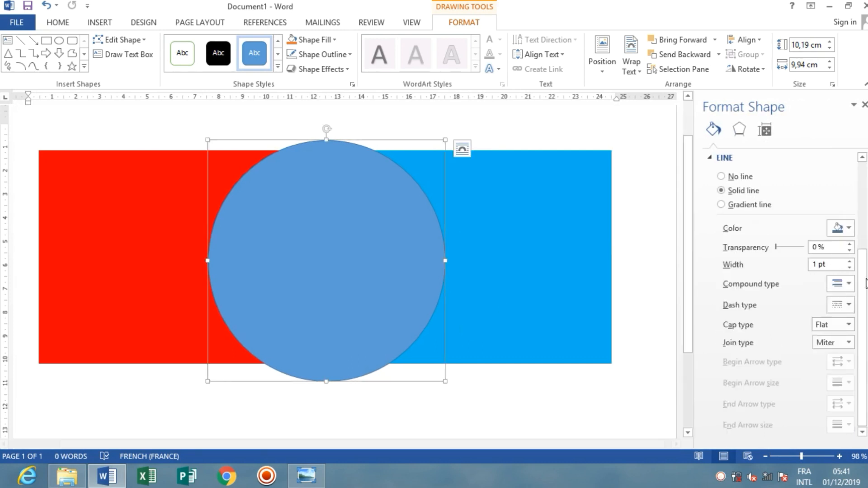
click(849, 261)
click(848, 262)
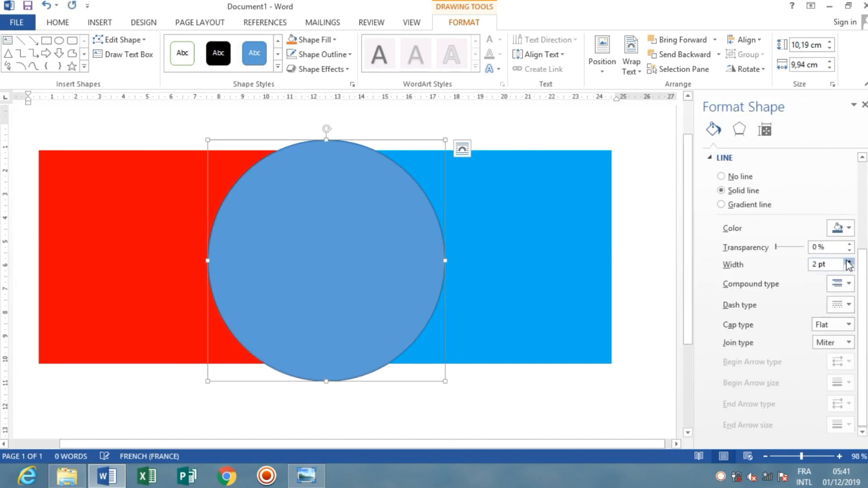
click(849, 261)
click(848, 261)
click(849, 261)
click(849, 261)
click(849, 261)
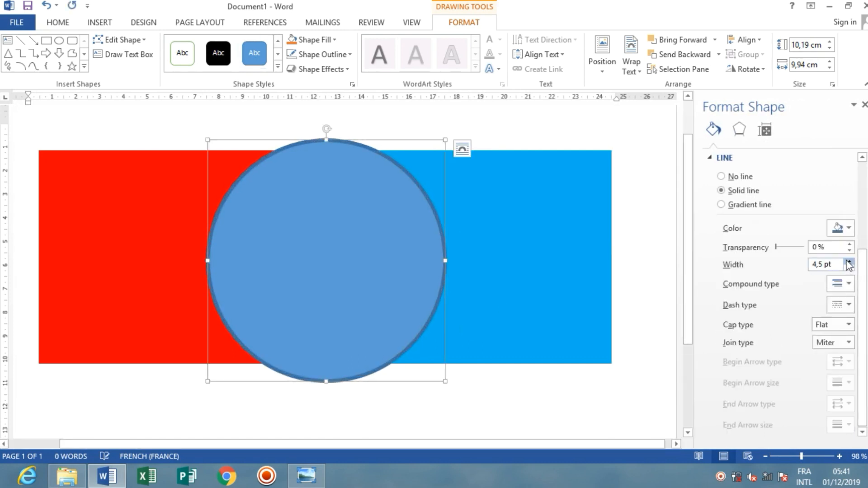
click(848, 261)
click(849, 262)
click(849, 261)
click(849, 262)
click(848, 262)
click(849, 261)
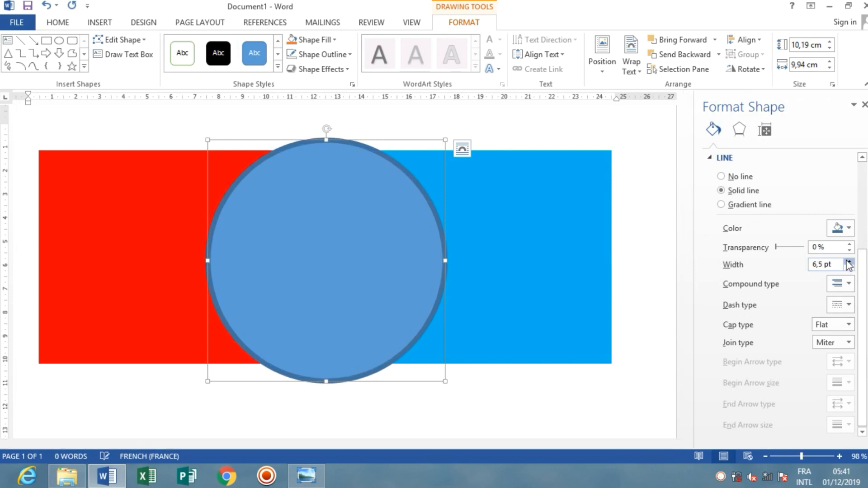
click(849, 261)
click(849, 261)
click(848, 261)
click(849, 261)
click(848, 261)
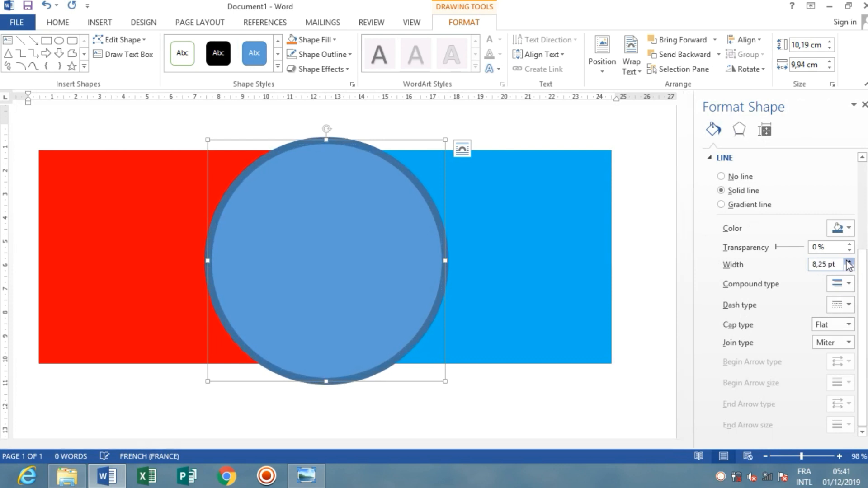
click(849, 261)
click(849, 261)
click(848, 261)
click(849, 262)
click(848, 262)
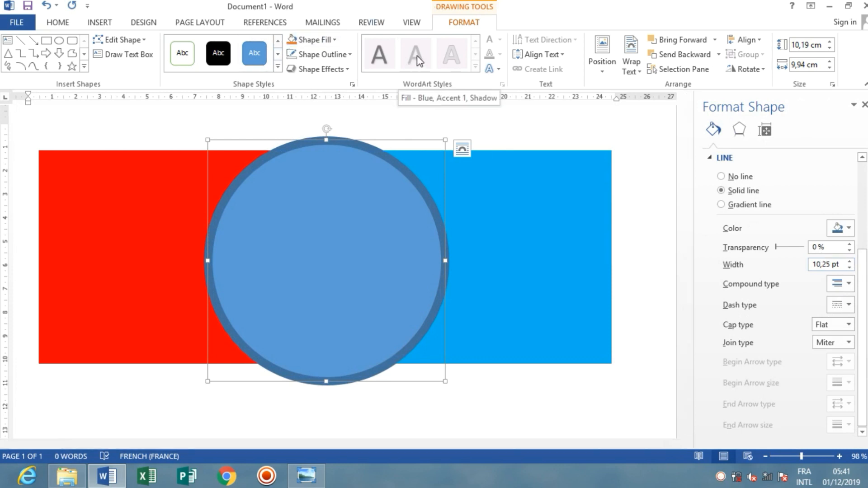
- Set the circle's outline colour to white, leaving its fill unchanged
click(330, 39)
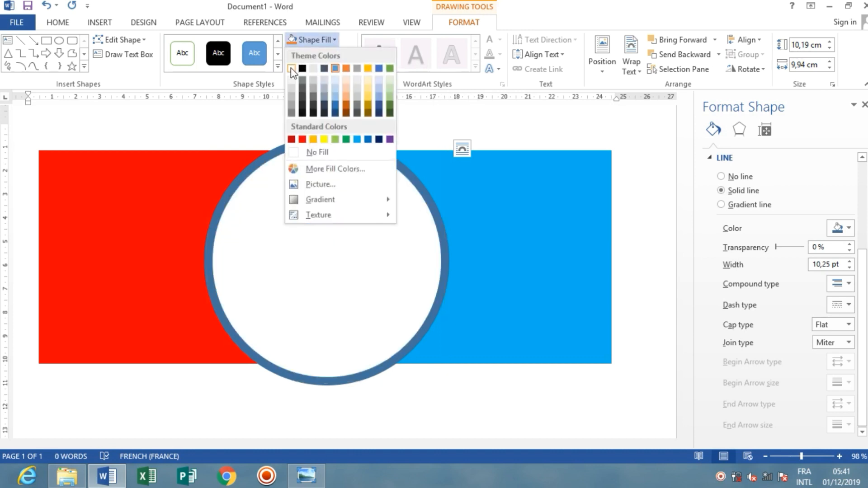
click(343, 41)
click(342, 51)
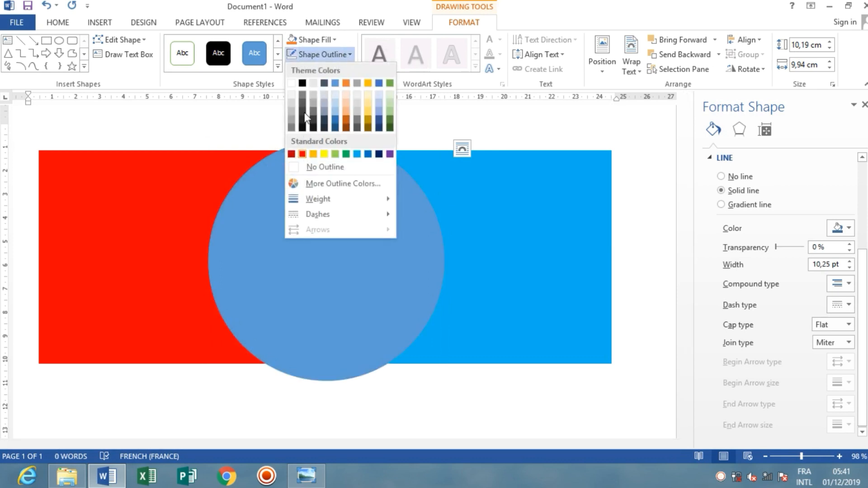
click(295, 84)
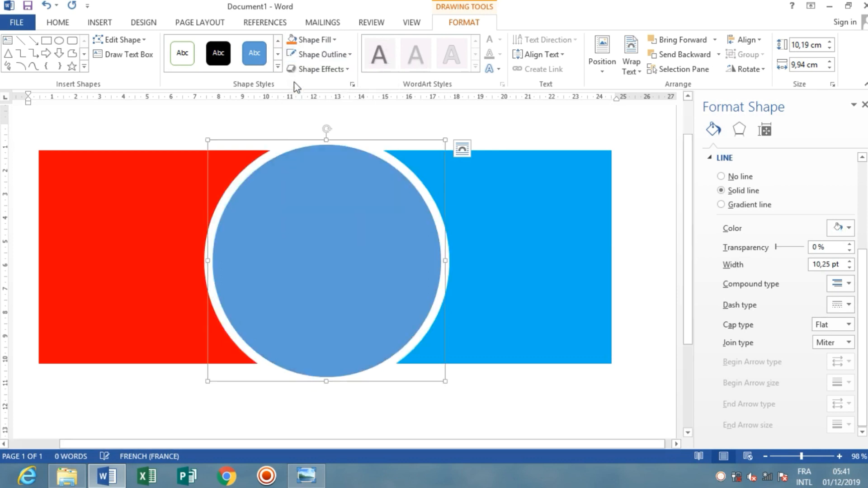
- Check the reference logo and increase the circle's outline width to 15.75 pt in the detailed line settings
click(314, 481)
click(314, 482)
click(343, 56)
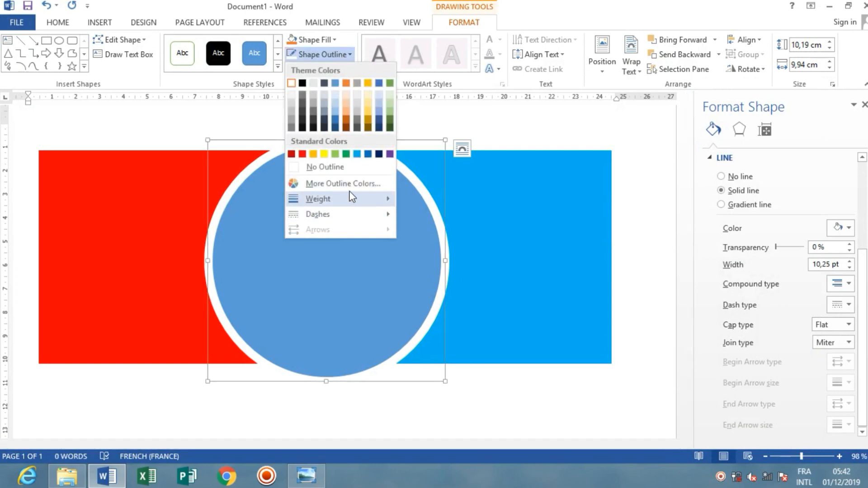
mouse_move(381, 201)
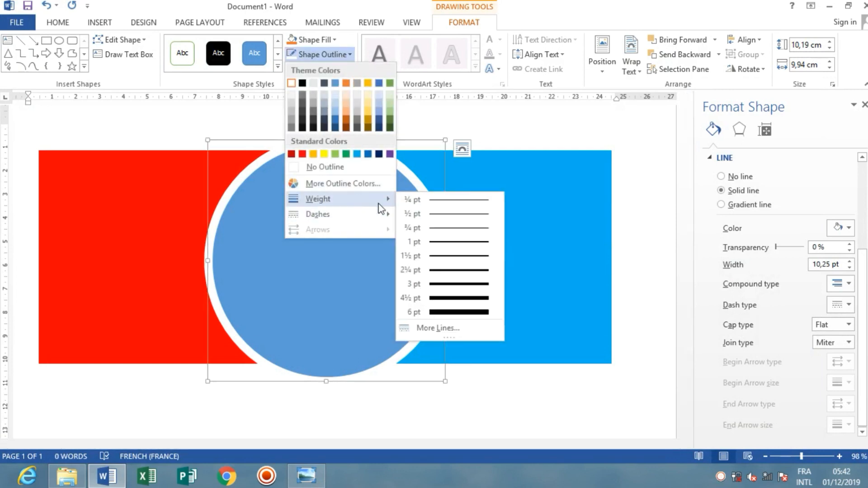
click(448, 333)
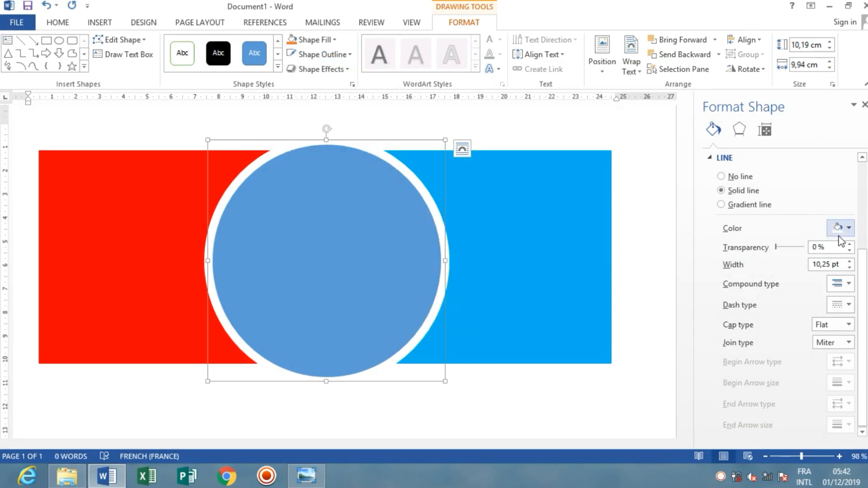
click(850, 262)
click(849, 261)
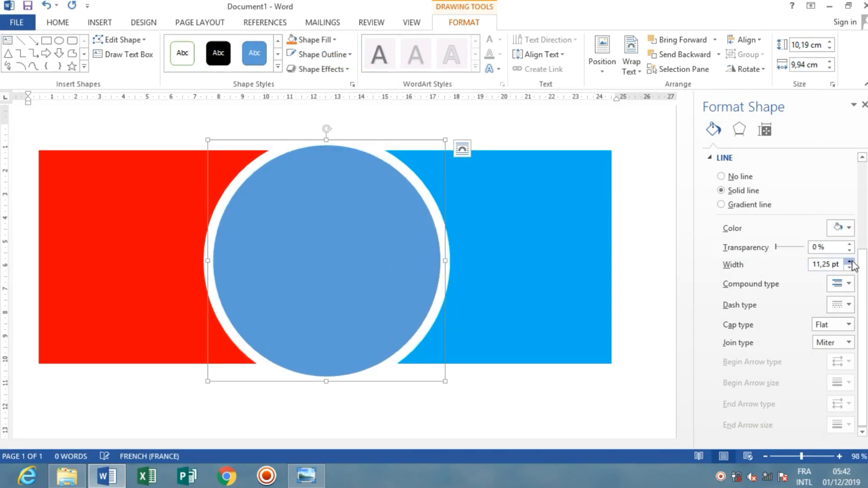
click(850, 261)
click(849, 261)
click(850, 261)
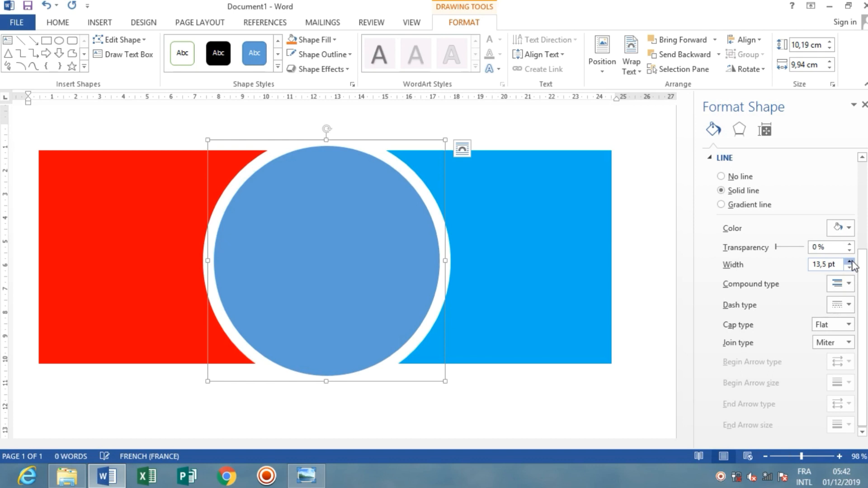
click(850, 261)
click(849, 261)
click(850, 261)
click(850, 261)
click(849, 261)
click(850, 262)
click(850, 261)
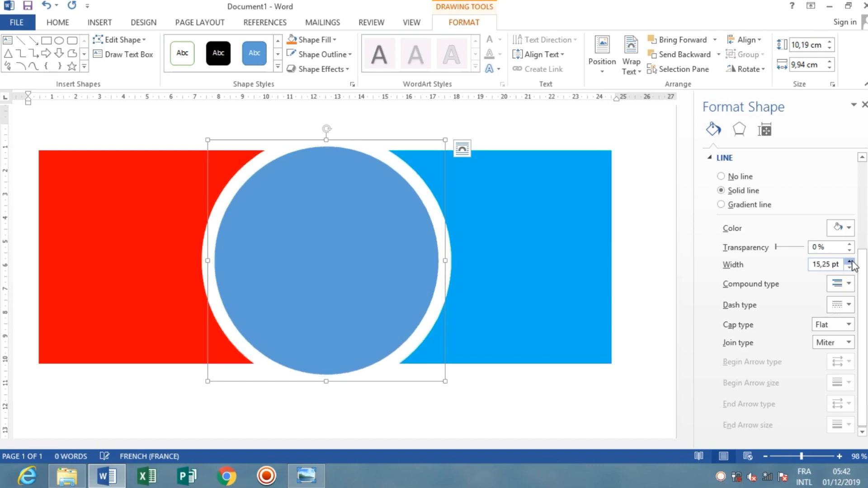
click(849, 261)
click(850, 261)
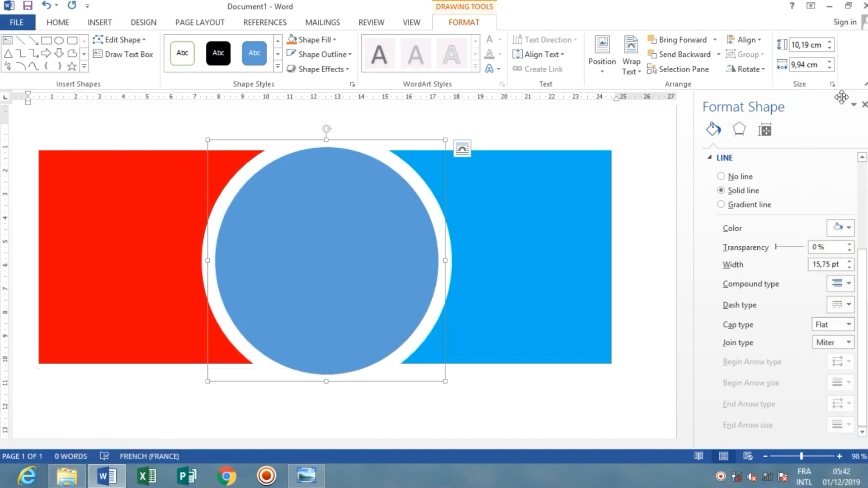
click(864, 104)
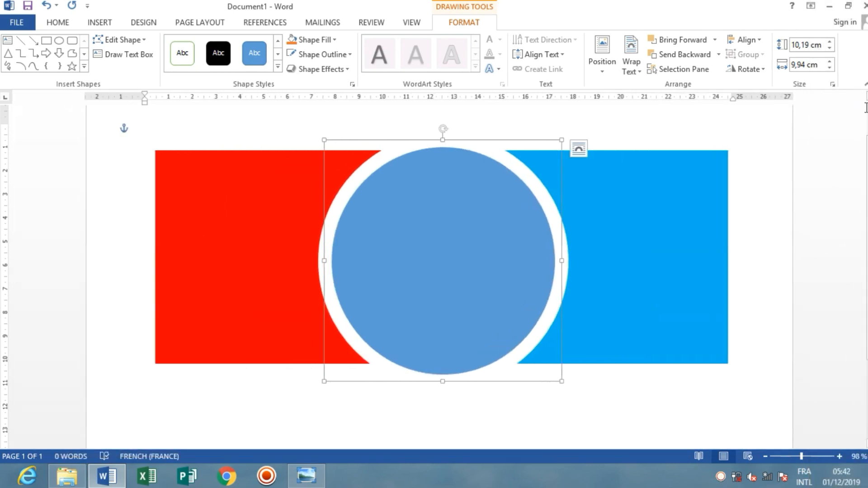
- Compare the circle with the reference logo again and open the detailed gradient settings for the circle's fill
click(299, 481)
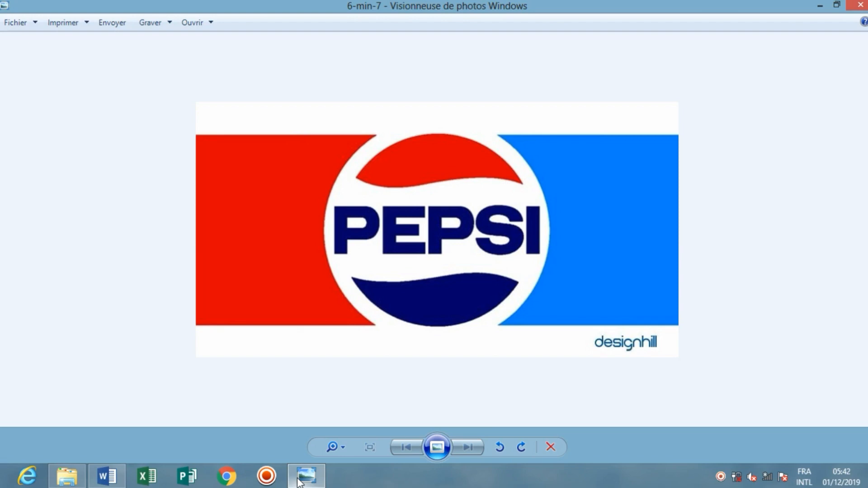
click(299, 481)
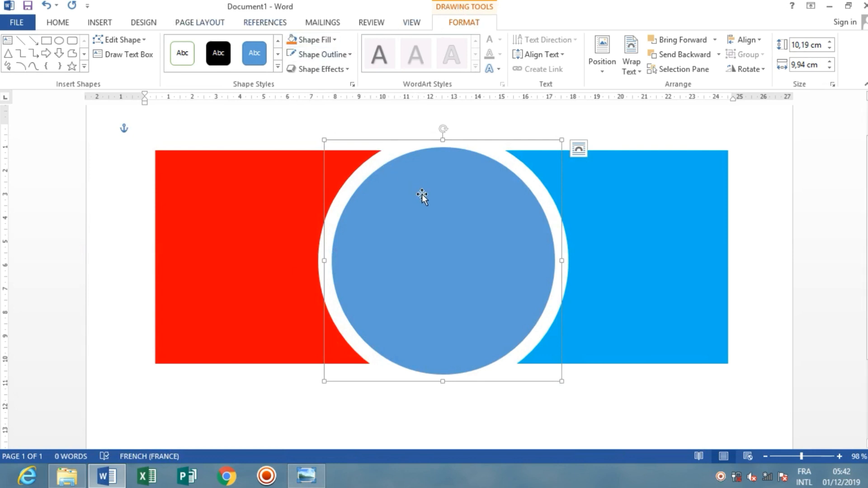
click(347, 54)
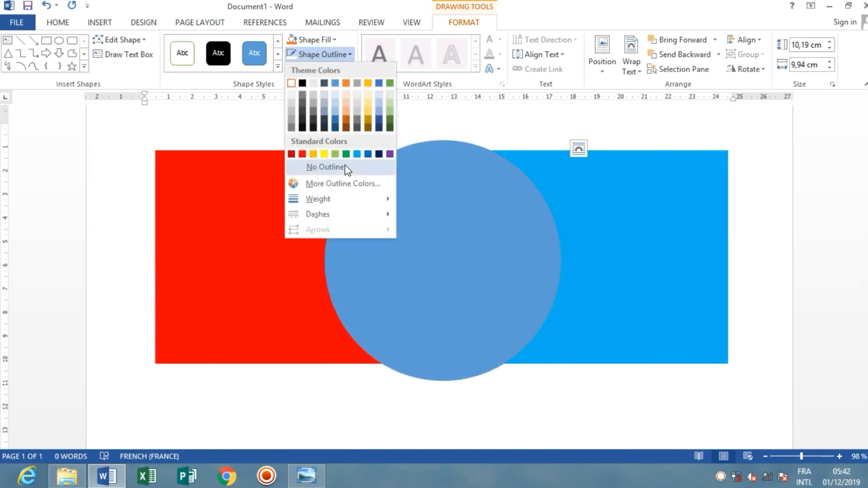
click(313, 82)
click(312, 40)
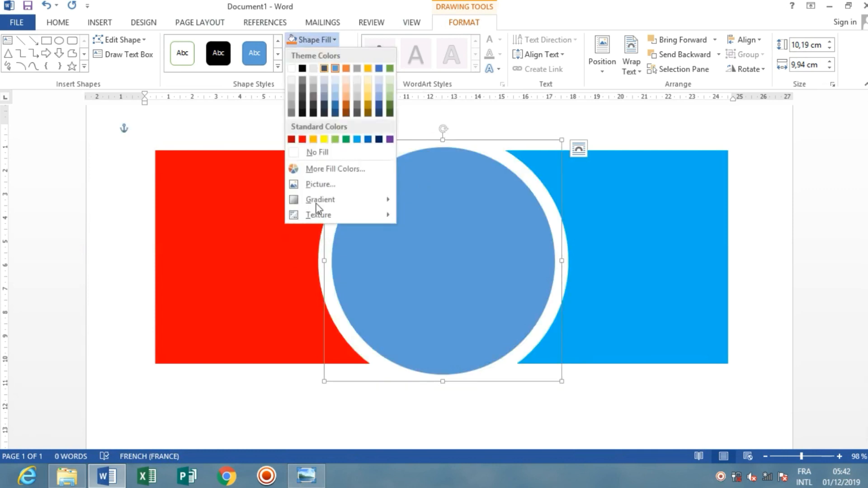
mouse_move(330, 199)
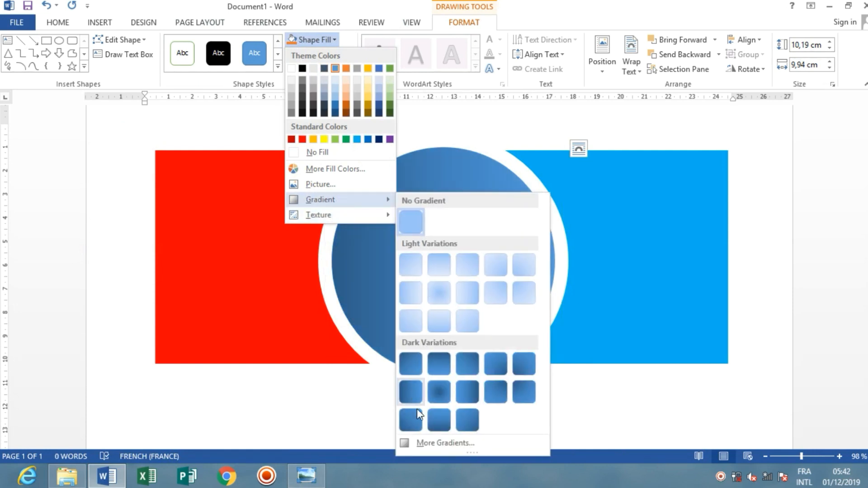
click(417, 442)
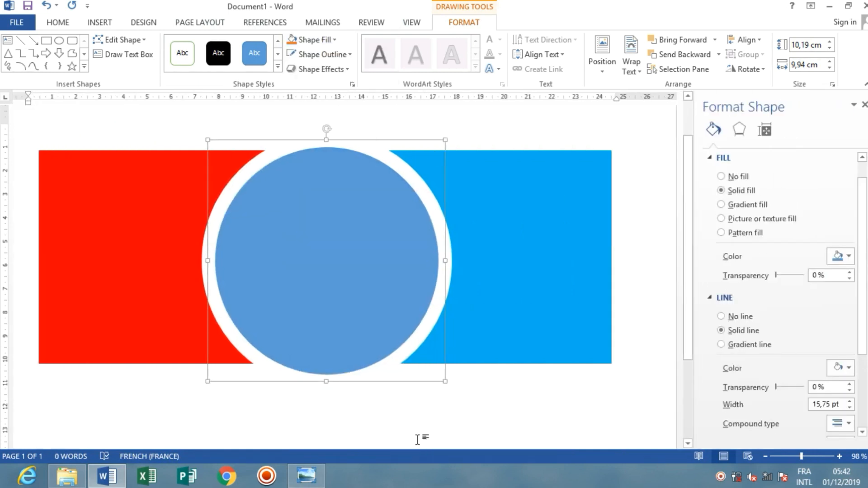